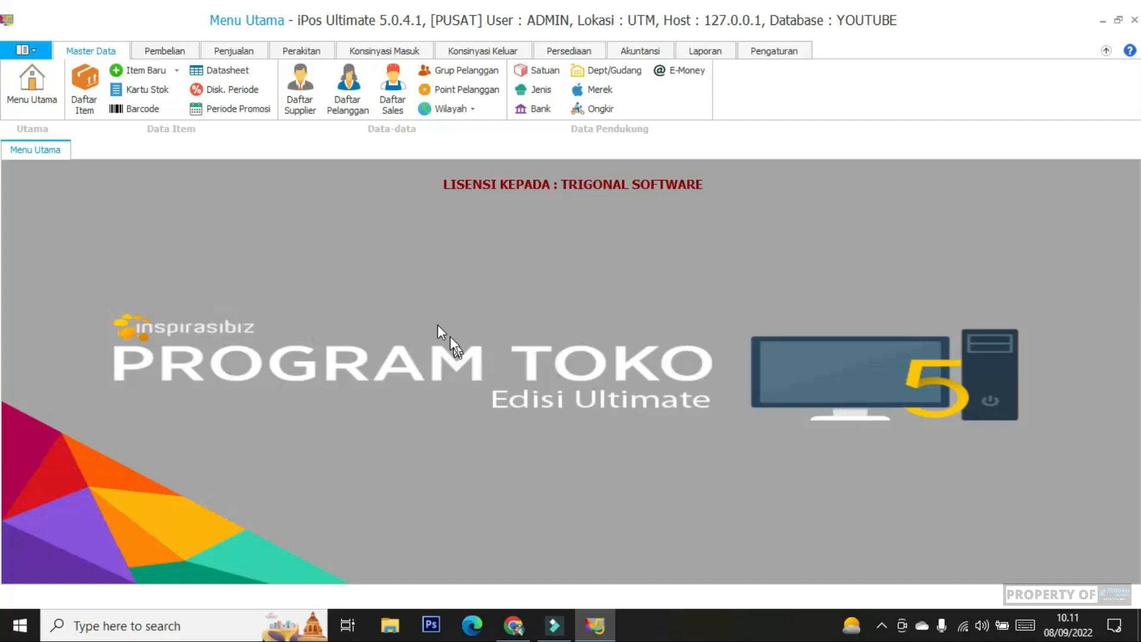
# Step: Open the purchase list and start a new purchase transaction
pyautogui.click(164, 52)
pyautogui.click(77, 105)
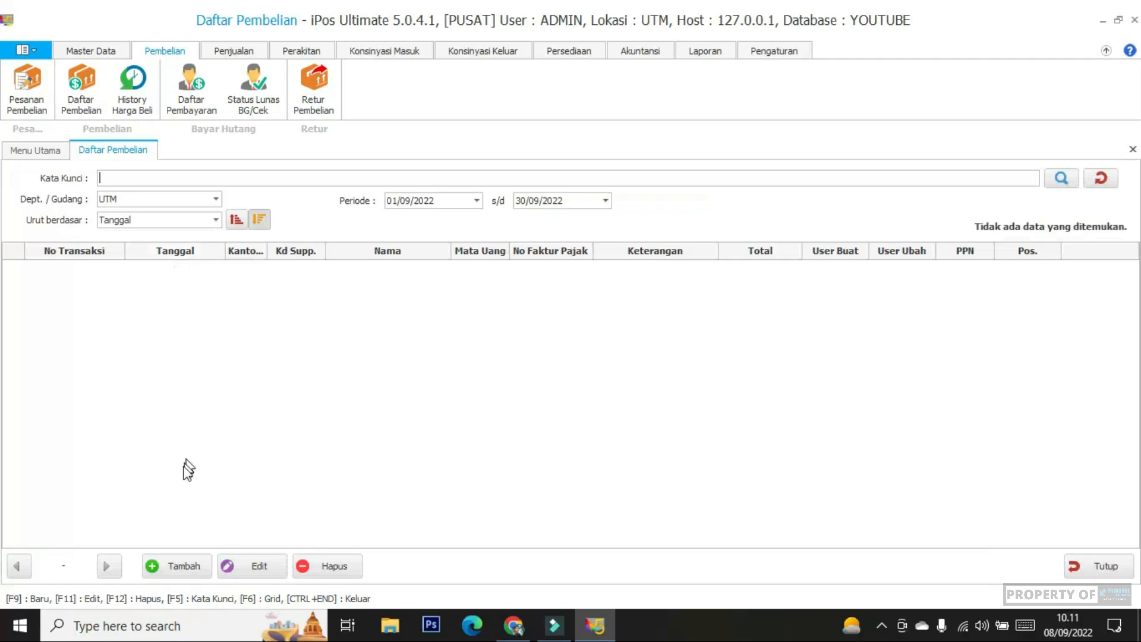
pyautogui.click(175, 571)
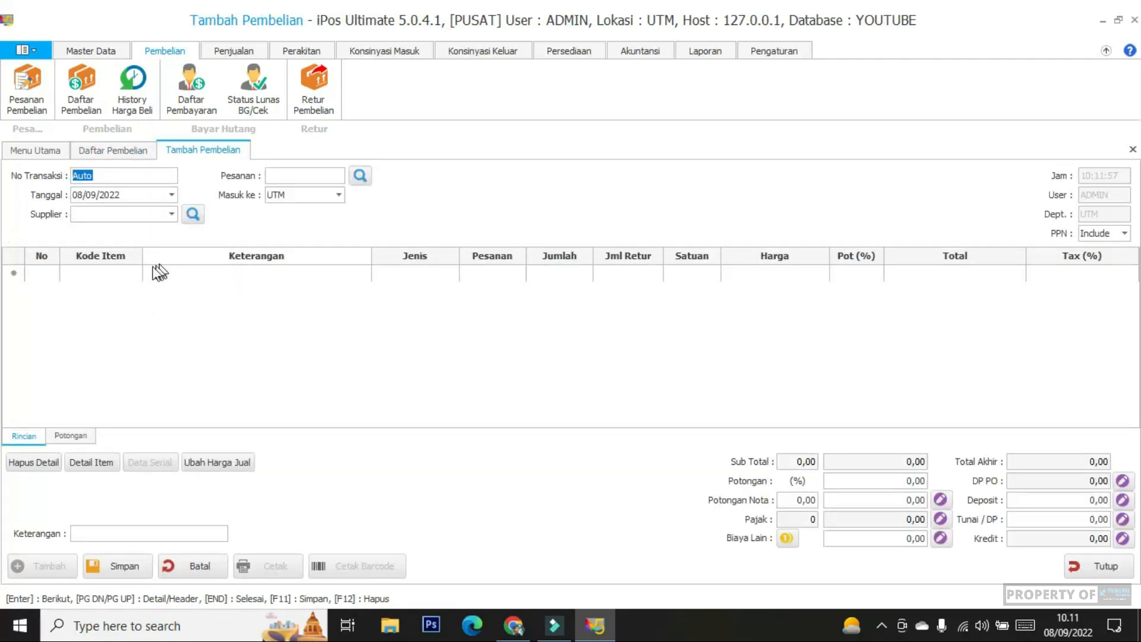
# Step: Add the item biskuat coklat 10g with unit DUS as the purchase's first line, searching by keyword 1
pyautogui.click(122, 269)
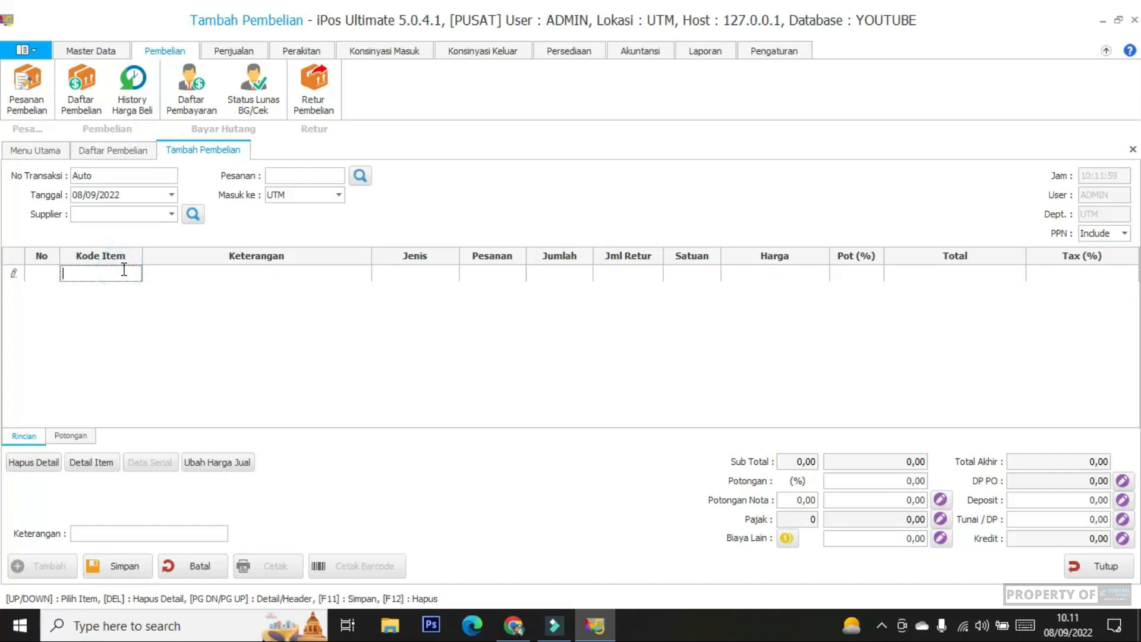
pyautogui.write('1')
pyautogui.press('Return')
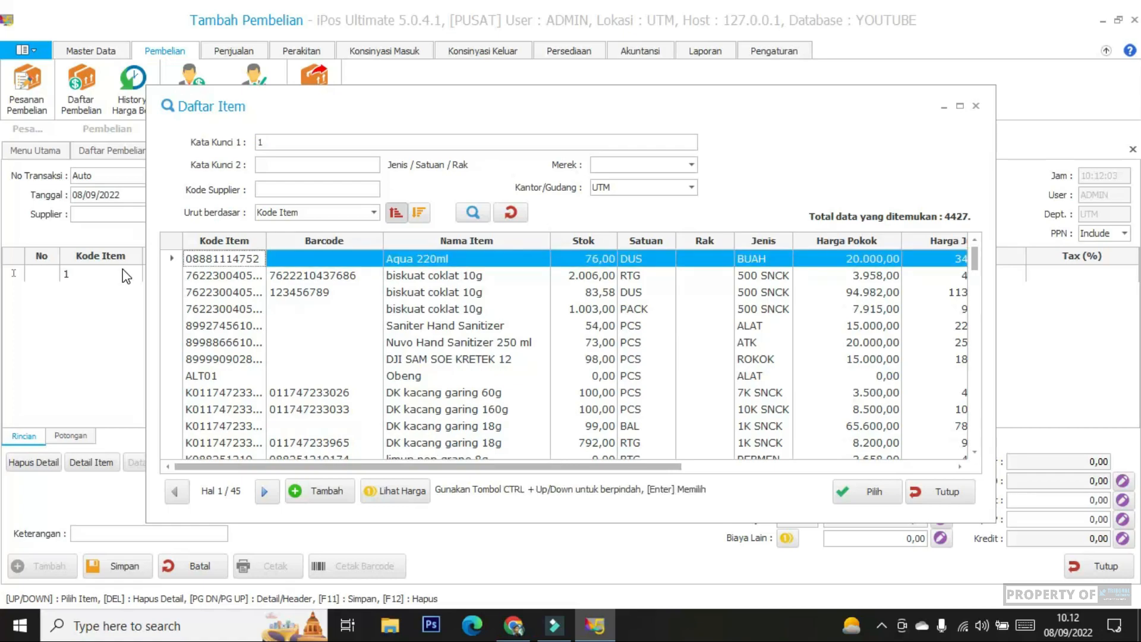
pyautogui.press('Down')
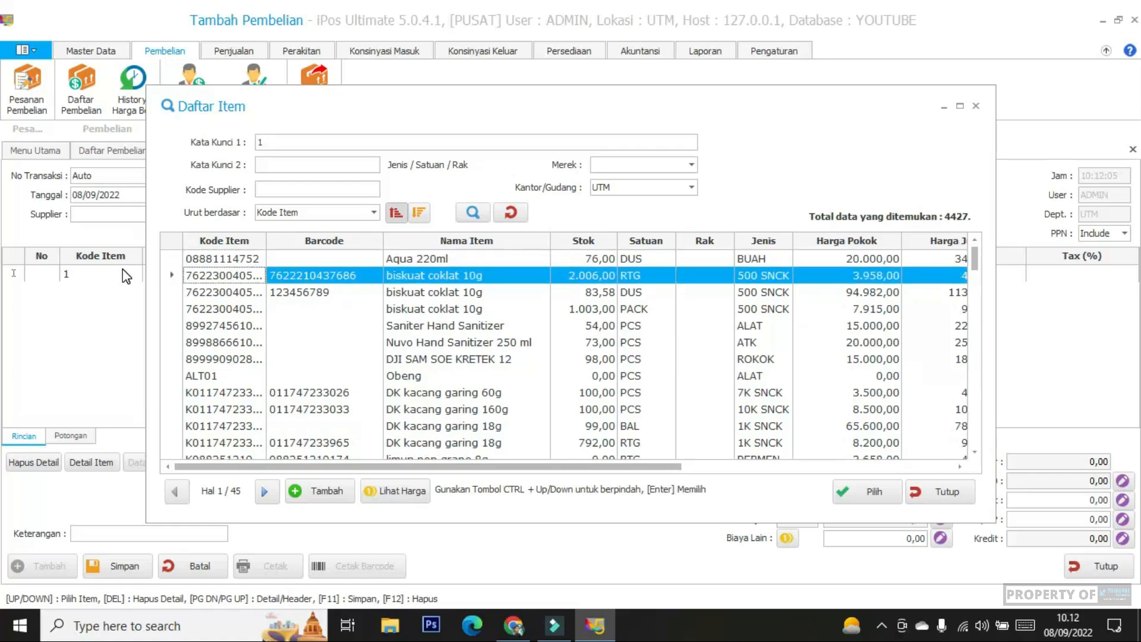
pyautogui.press('Down')
pyautogui.press('Return')
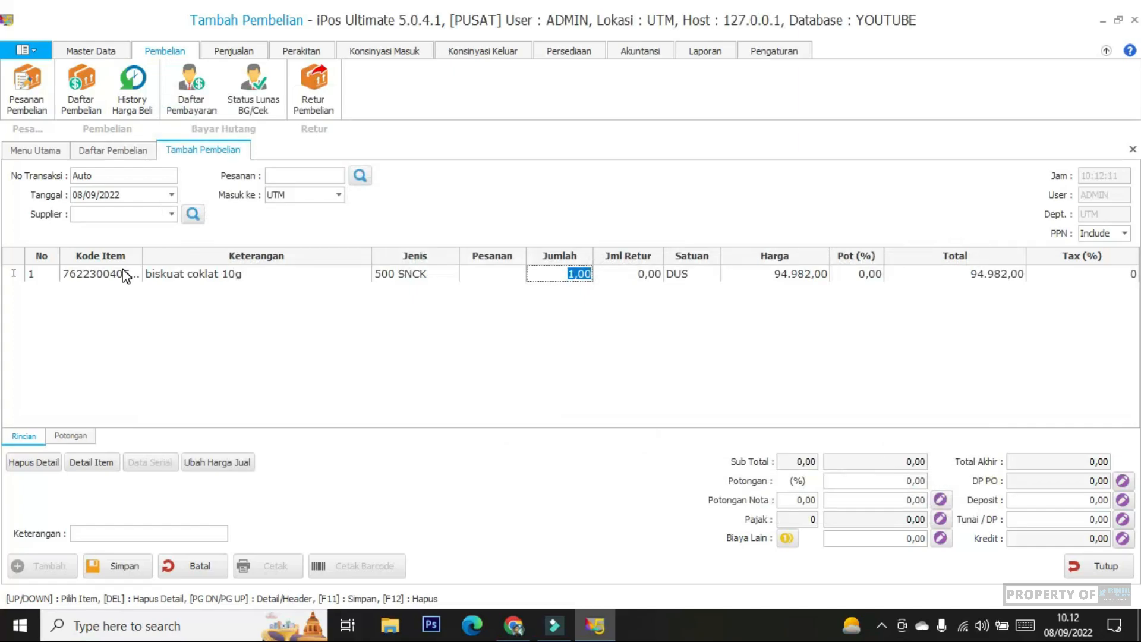
# Step: Set the biskuat coklat 10g line's quantity to 10 and its unit price to 90.000
pyautogui.write('10')
pyautogui.press('Return')
pyautogui.press('Return')
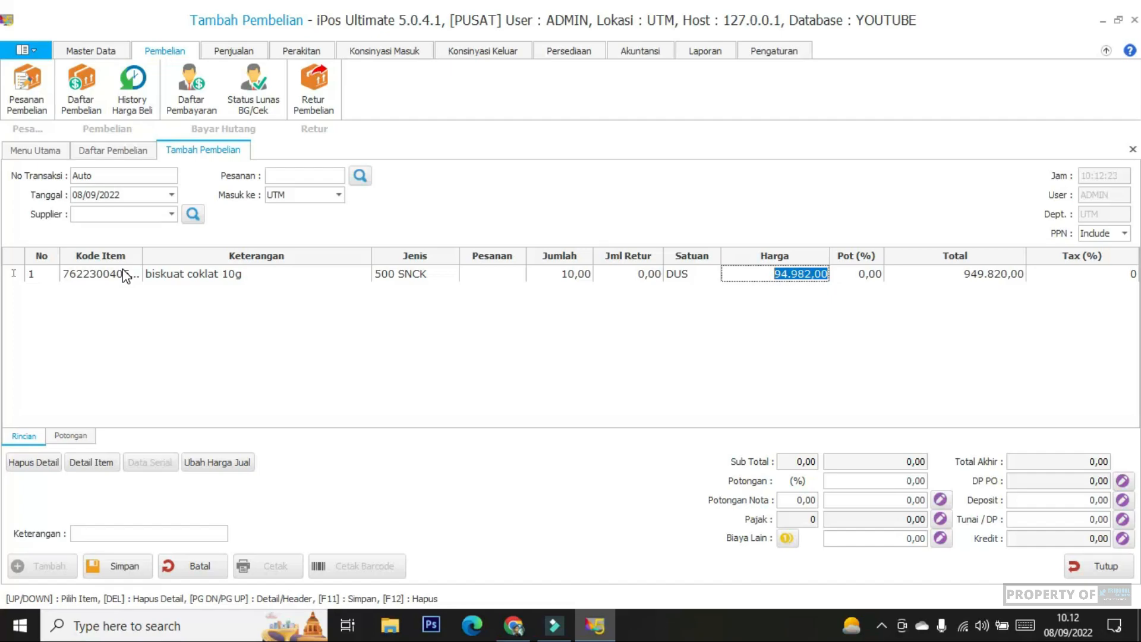
pyautogui.write('900000')
pyautogui.press('Return')
pyautogui.press('Return')
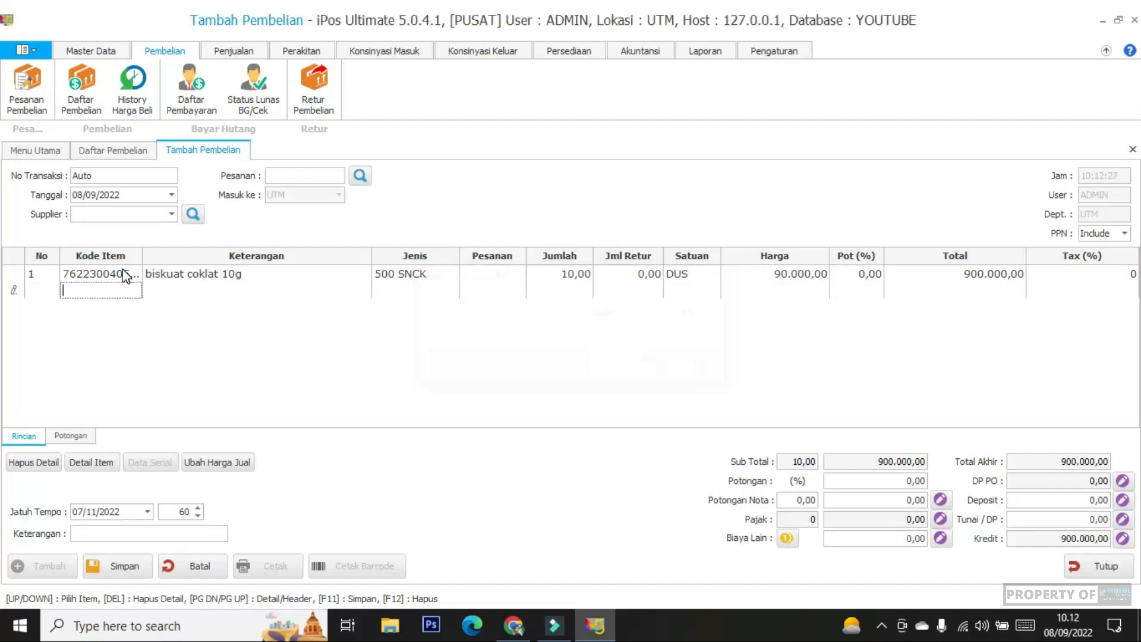
# Step: Add Saniter Hand Sanitizer as the second purchase line, searching by keyword 1, with a quantity of 10
pyautogui.click(109, 290)
pyautogui.write('1')
pyautogui.press('Return')
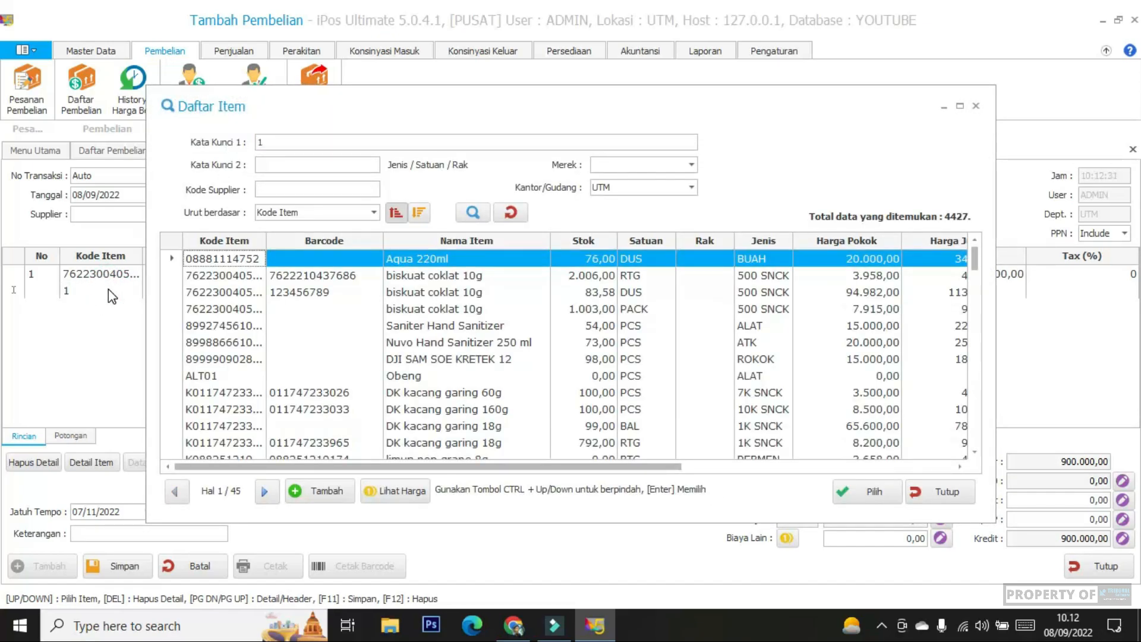
pyautogui.press('Down')
pyautogui.press('Down')
pyautogui.press('Down')
pyautogui.press('Down')
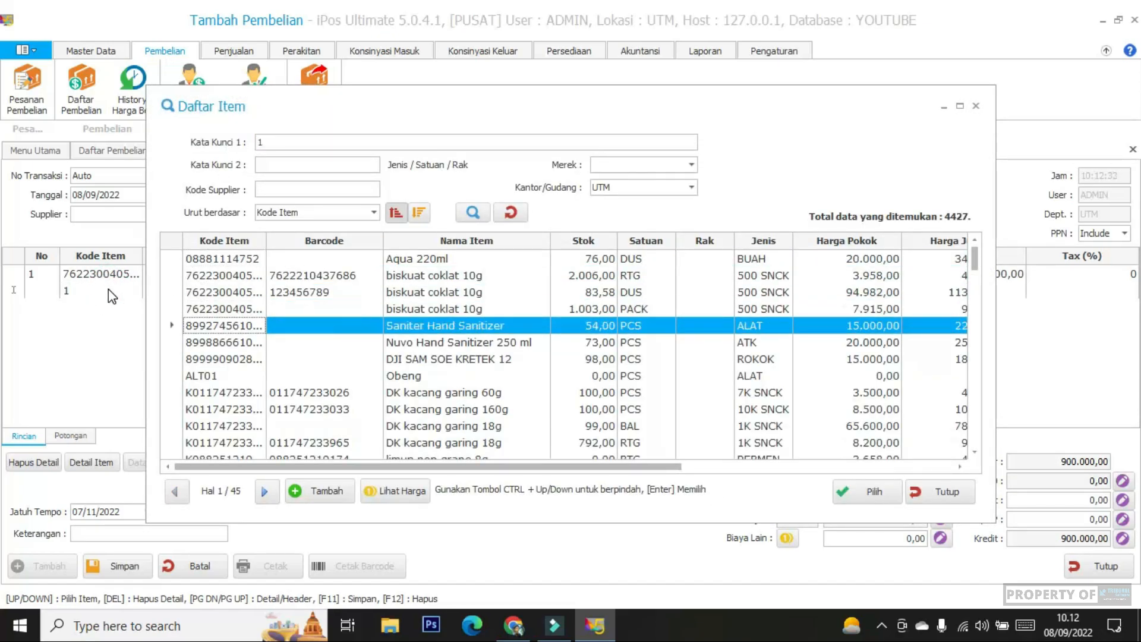
pyautogui.press('Return')
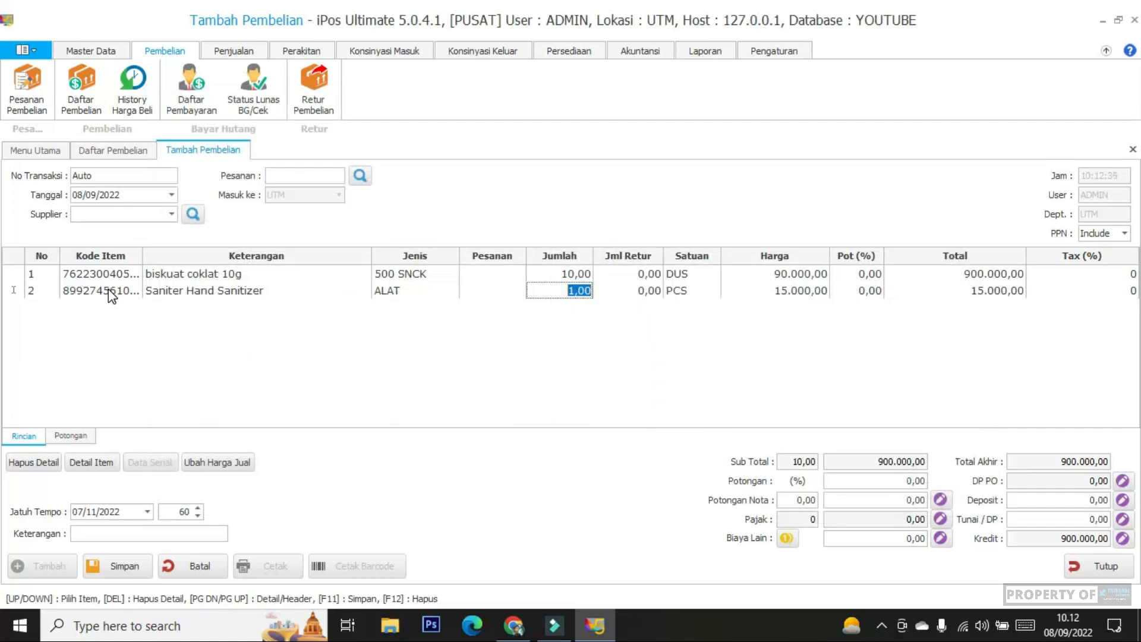
pyautogui.write('10')
pyautogui.press('Return')
pyautogui.press('Return')
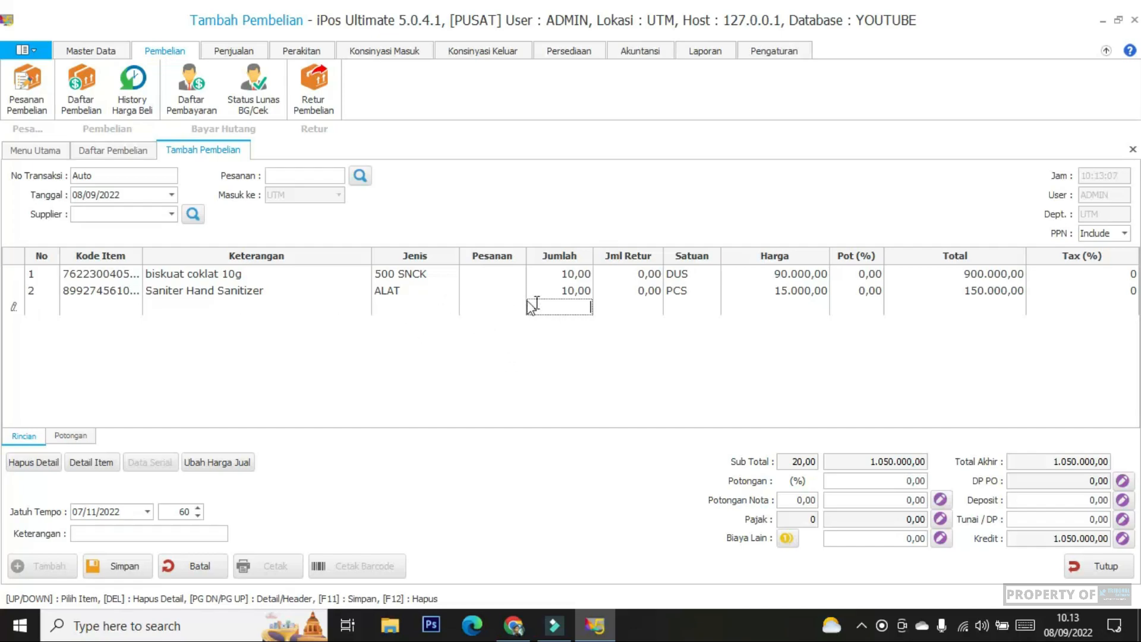
pyautogui.click(765, 274)
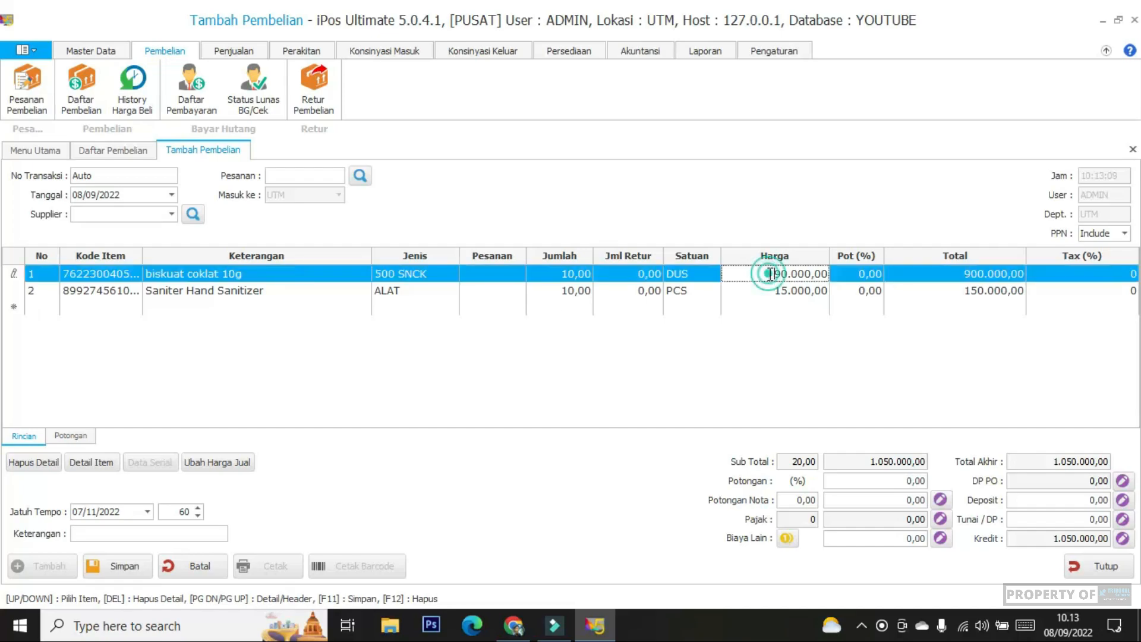
pyautogui.click(766, 289)
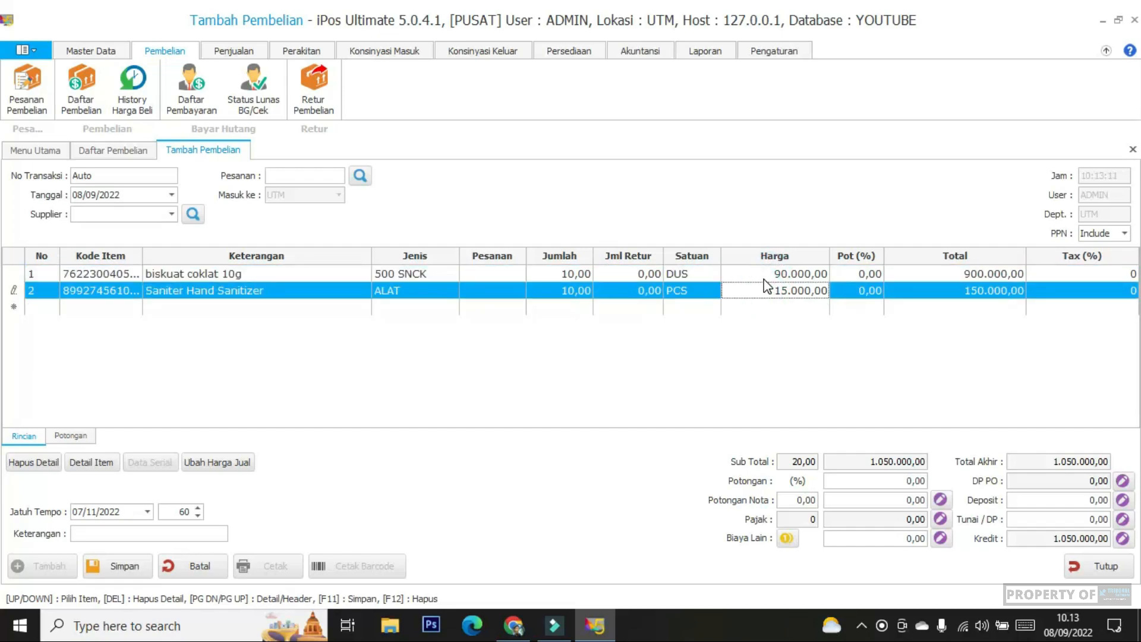
pyautogui.click(765, 274)
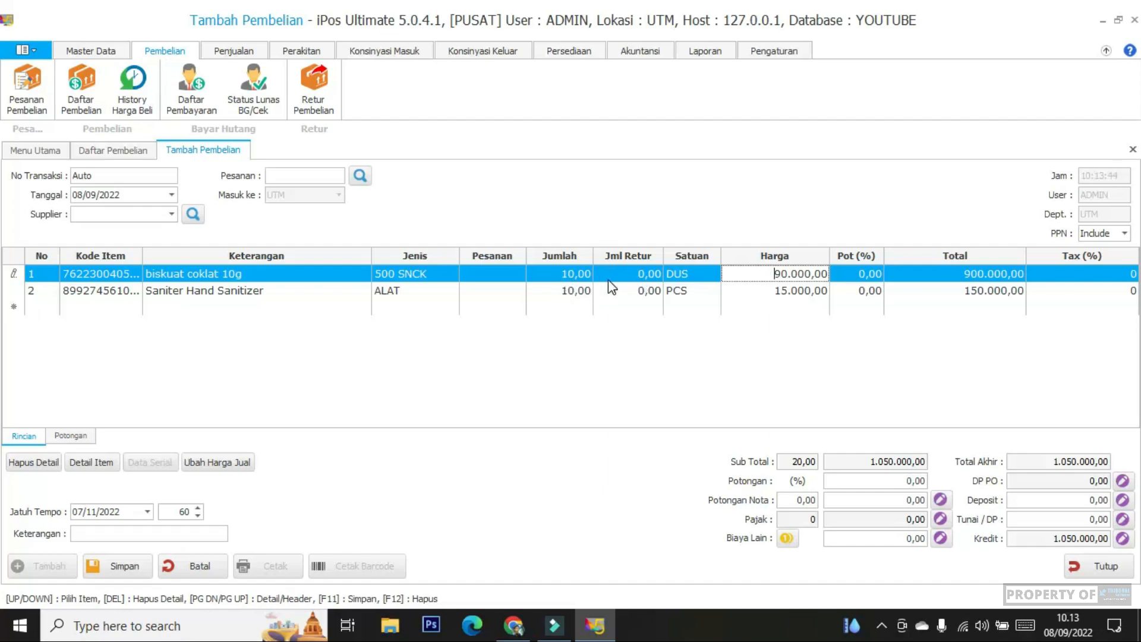
pyautogui.click(771, 276)
pyautogui.click(781, 277)
# Step: Switch to Calculator, add 1000 to 90000 and multiply the sum by 10
pyautogui.press('super')
pyautogui.write('calc')
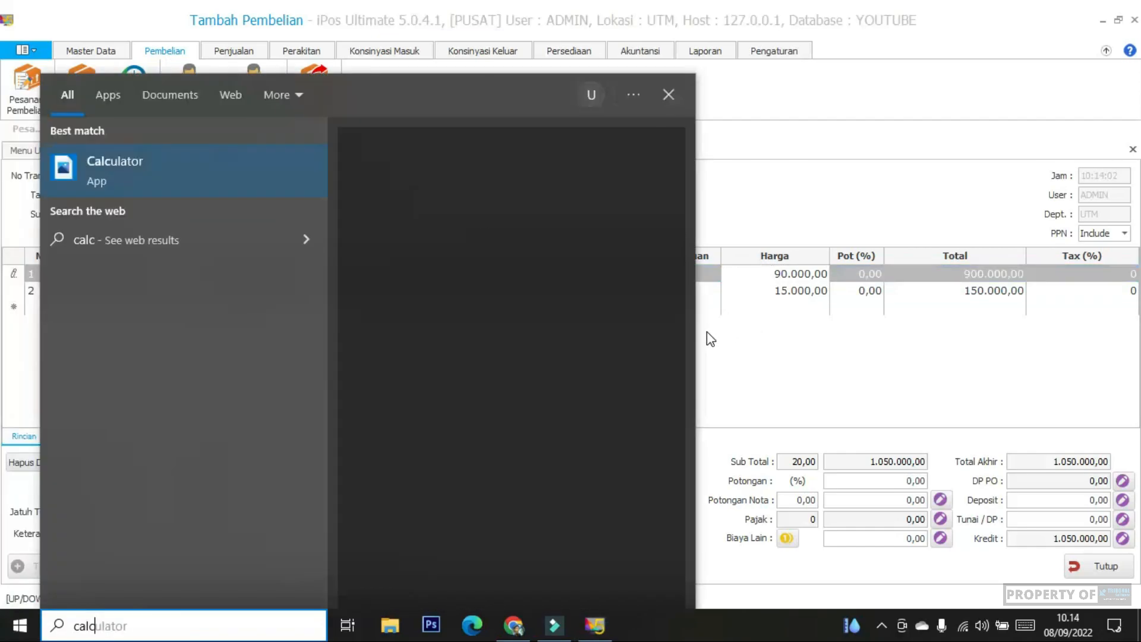
pyautogui.press('Return')
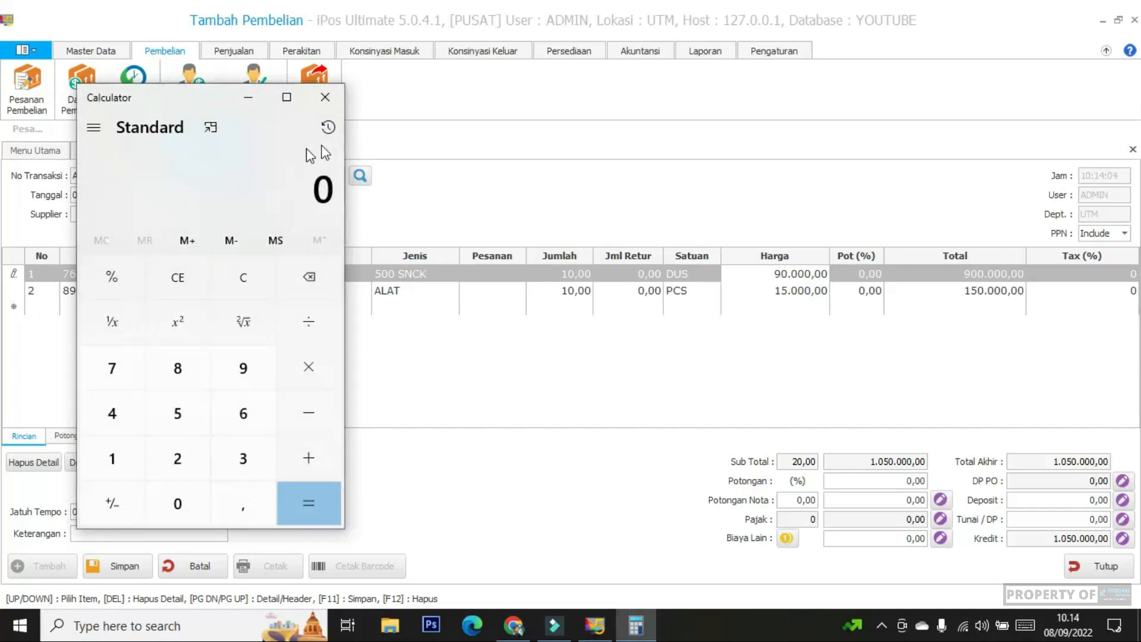
pyautogui.moveTo(239, 101); pyautogui.dragTo(394, 100)
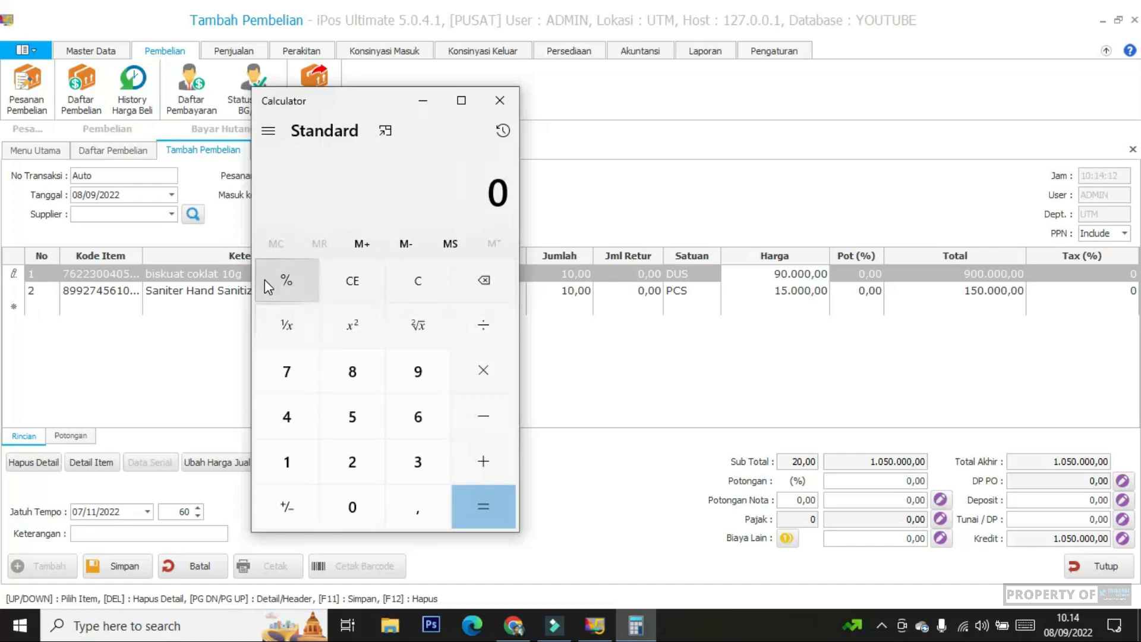
pyautogui.write('900000')
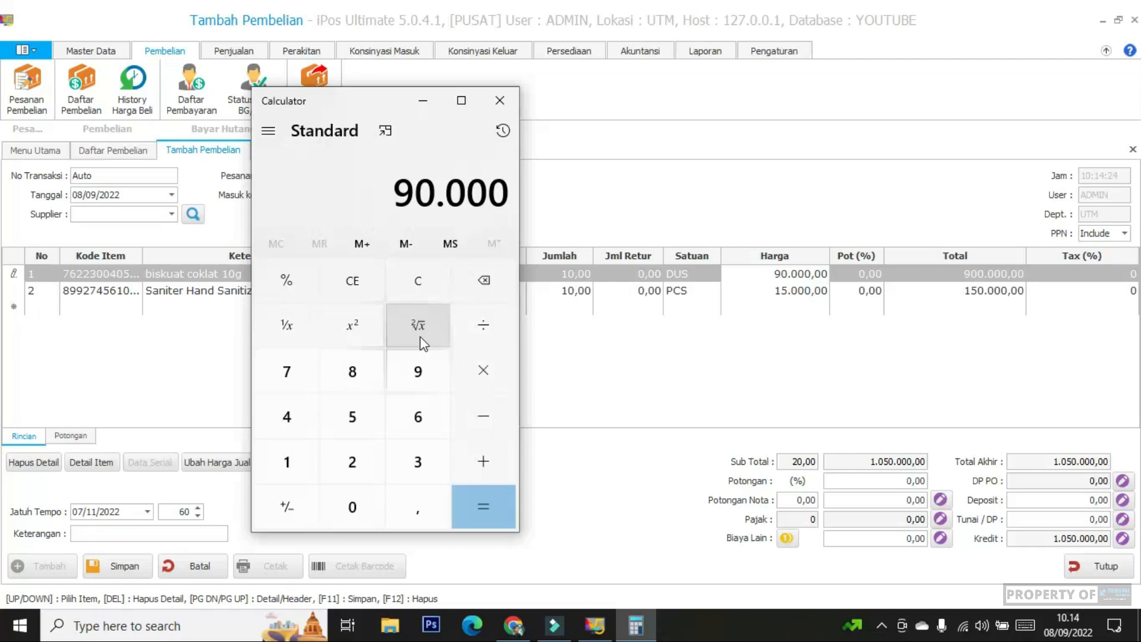
pyautogui.click(483, 460)
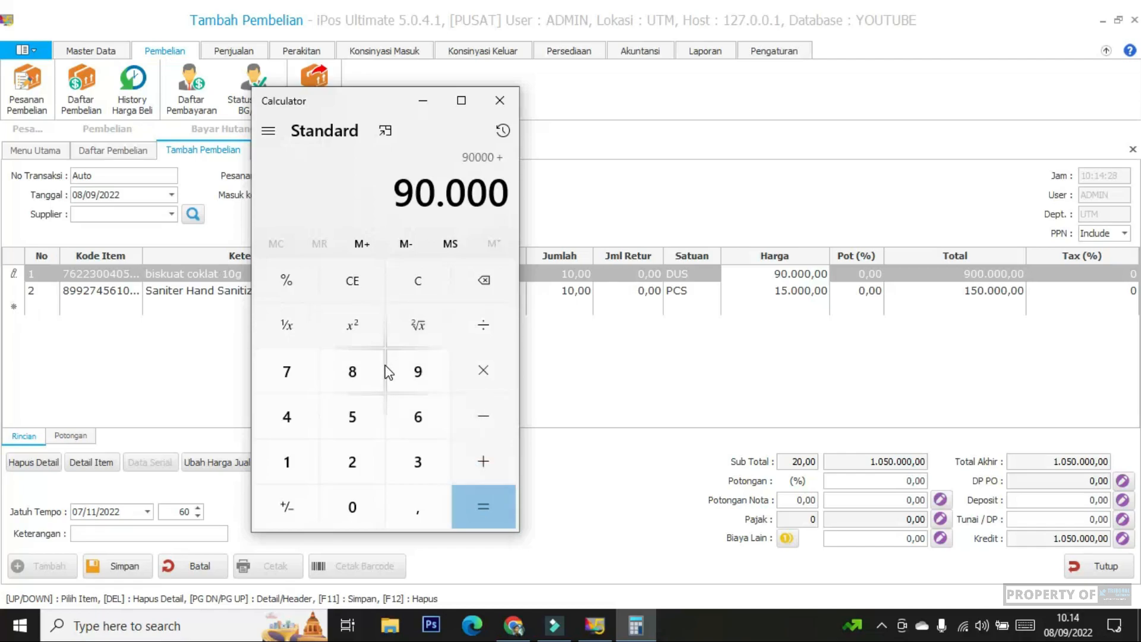
pyautogui.write('1000')
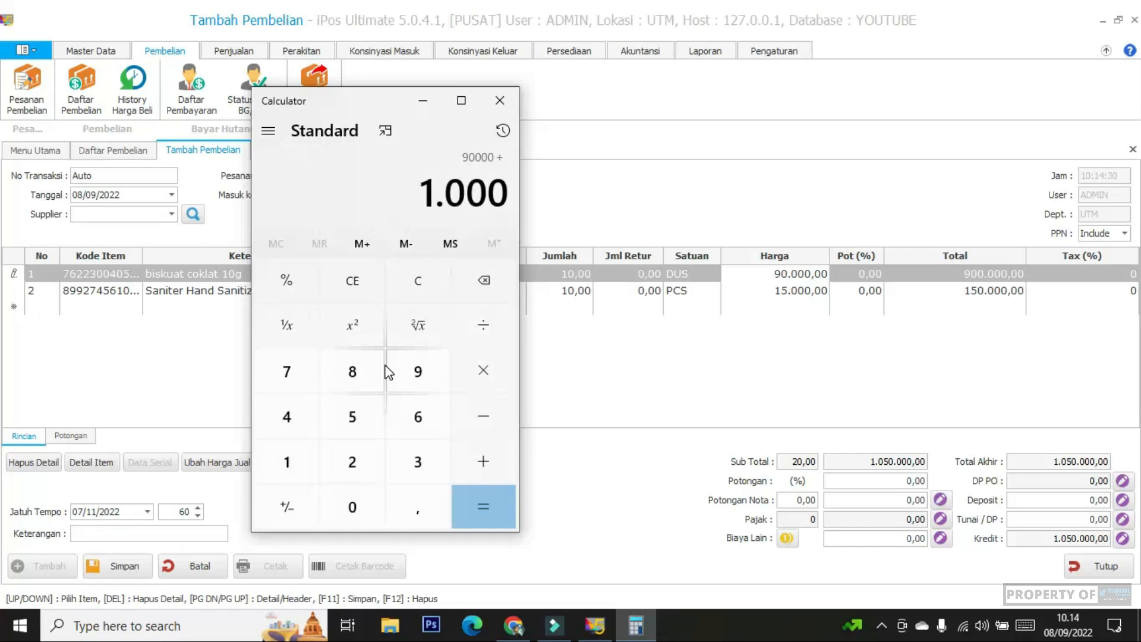
pyautogui.press('Return')
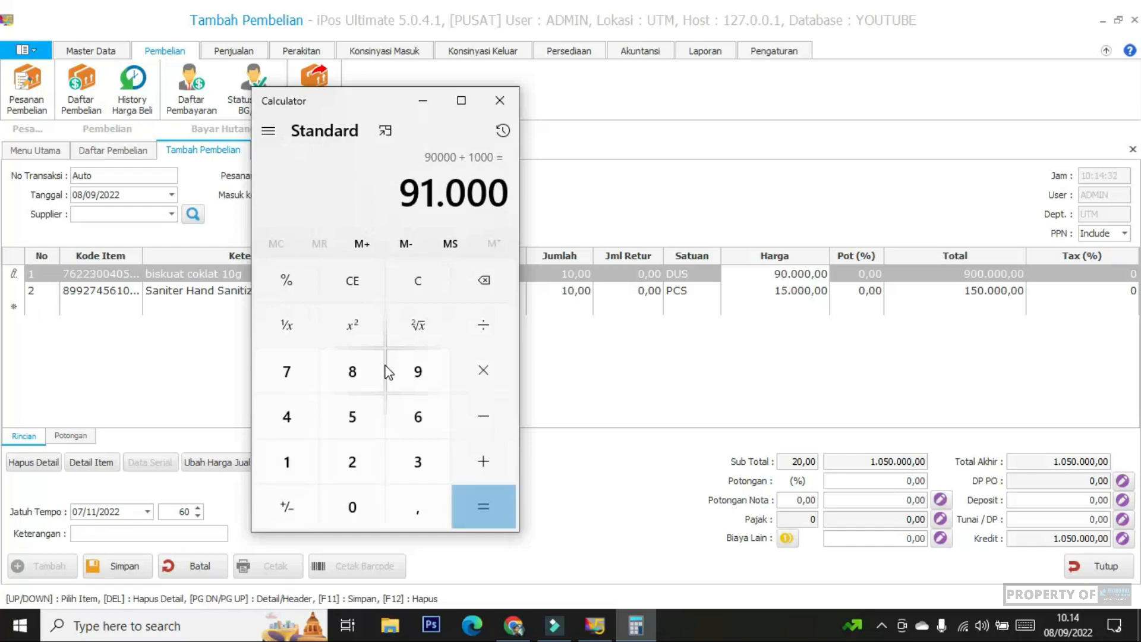
pyautogui.click(489, 383)
pyautogui.write('10')
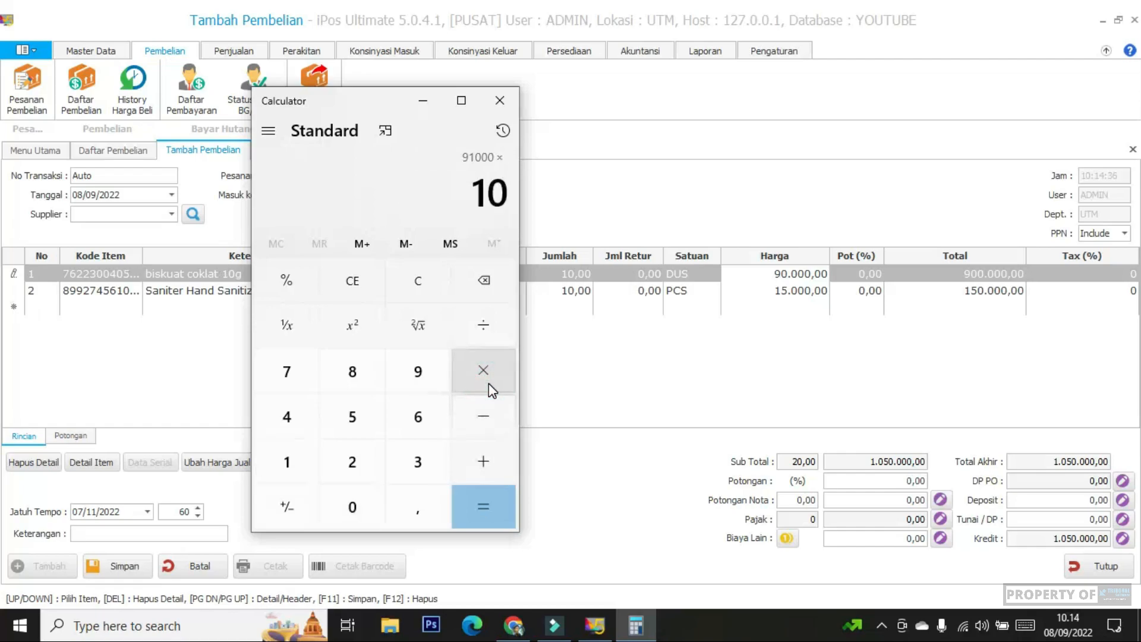
pyautogui.press('Return')
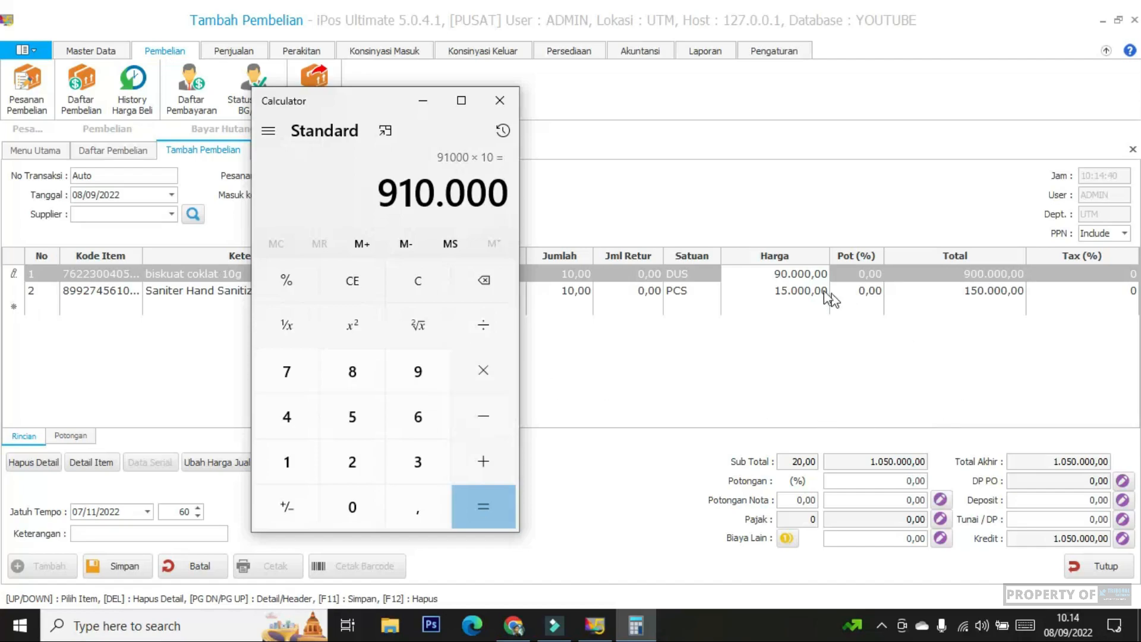
# Step: Set the biskuat coklat 10g line's unit price to 91.000 and agree to update its cost price in the master data
pyautogui.click(790, 274)
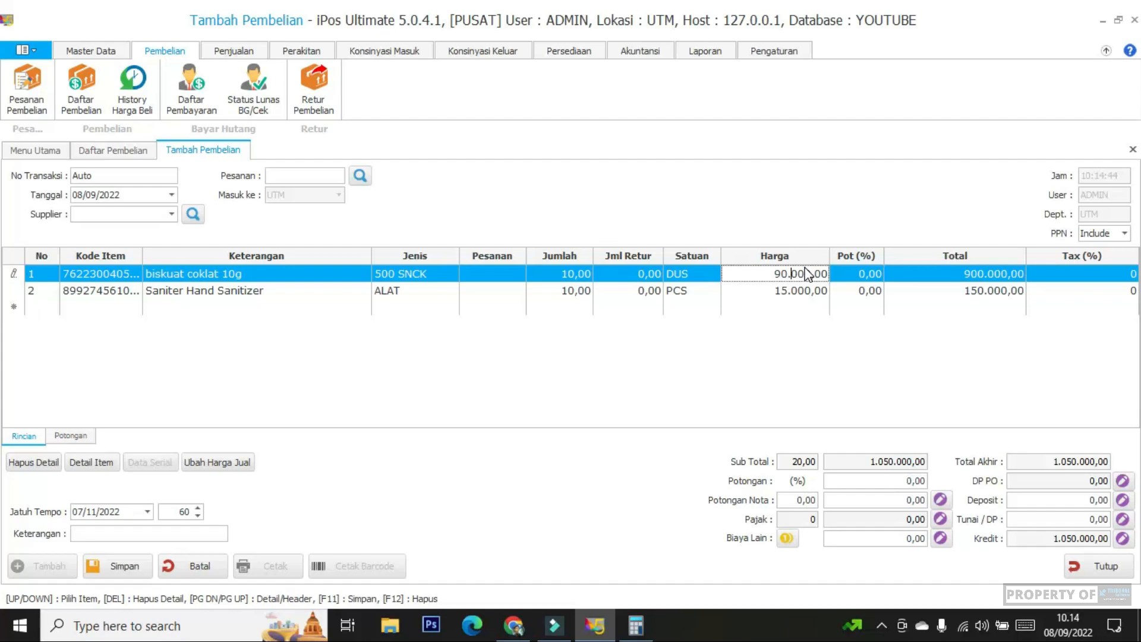
pyautogui.press('Left')
pyautogui.press('Right')
pyautogui.press('BackSpace')
pyautogui.write('1')
pyautogui.press('Return')
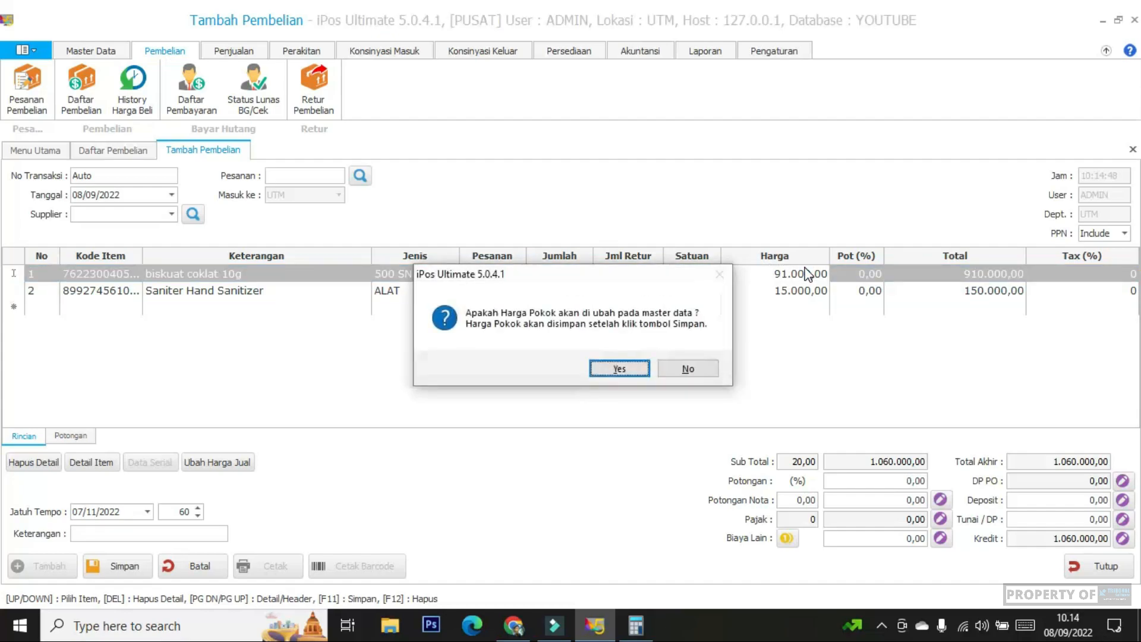
pyautogui.press('Return')
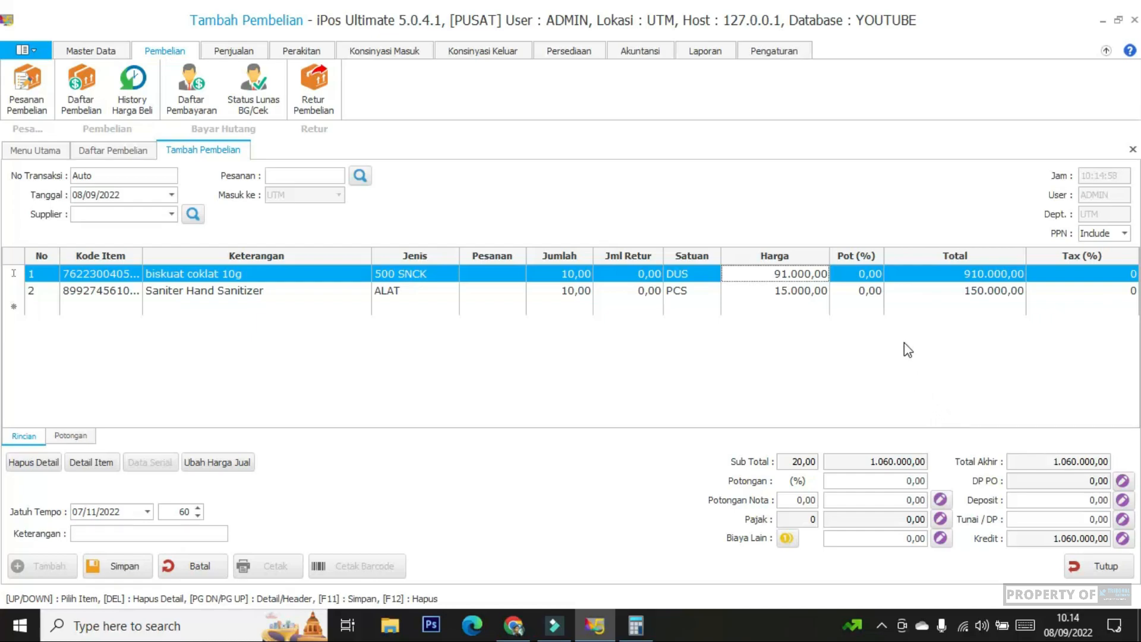
pyautogui.click(788, 290)
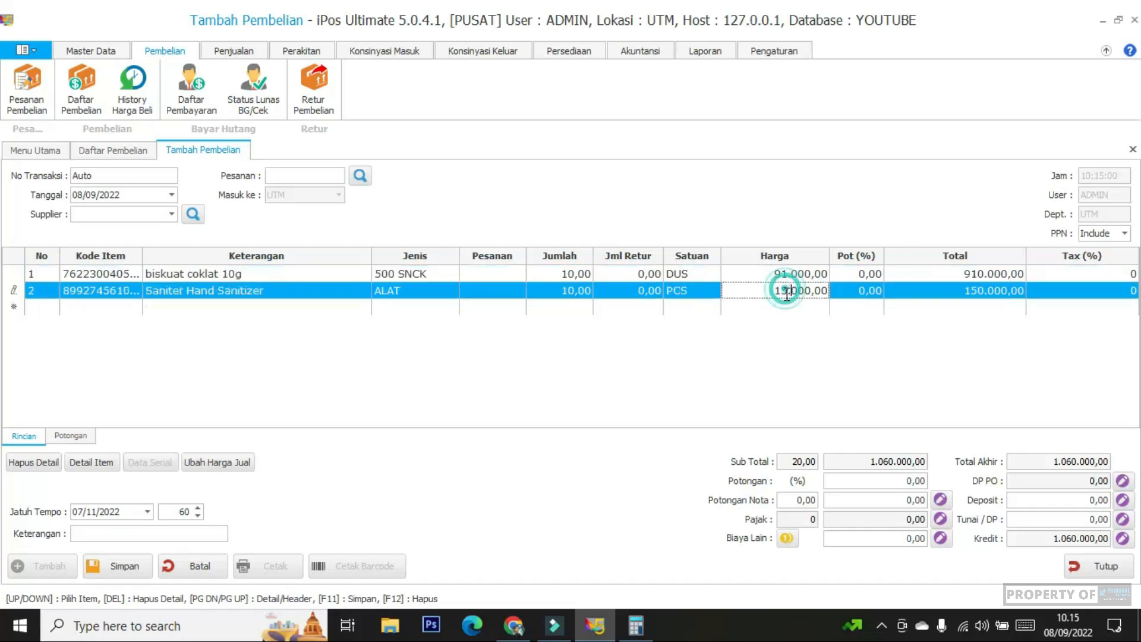
pyautogui.click(635, 625)
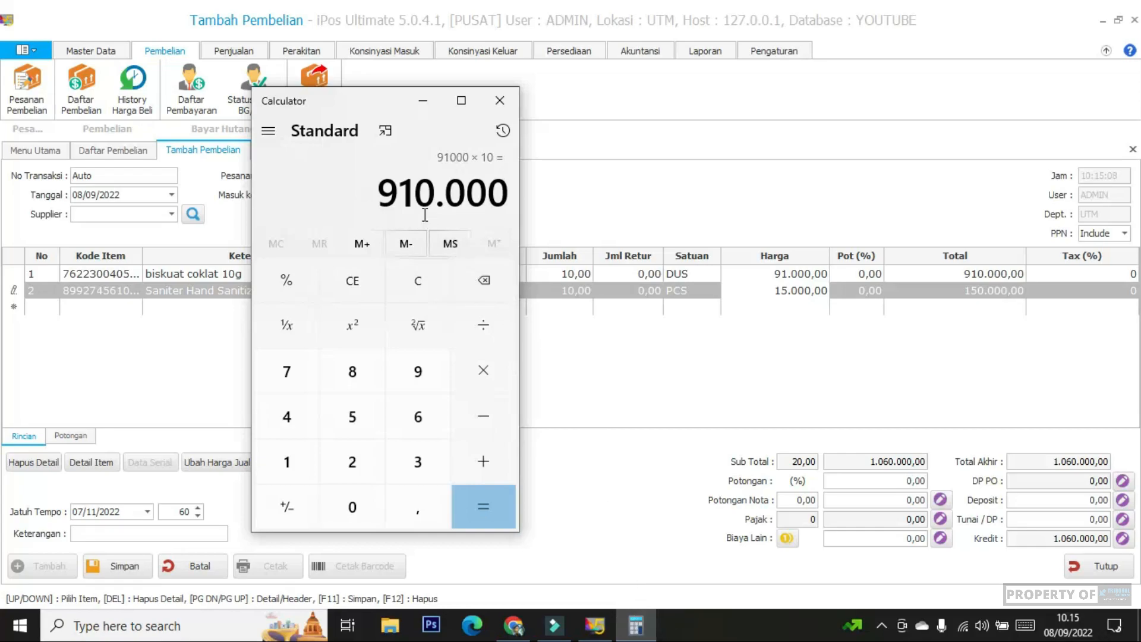
pyautogui.click(427, 110)
# Step: Set the biskuat coklat 10g line's unit price to 90.500 and agree to update its cost price in the master data
pyautogui.click(785, 273)
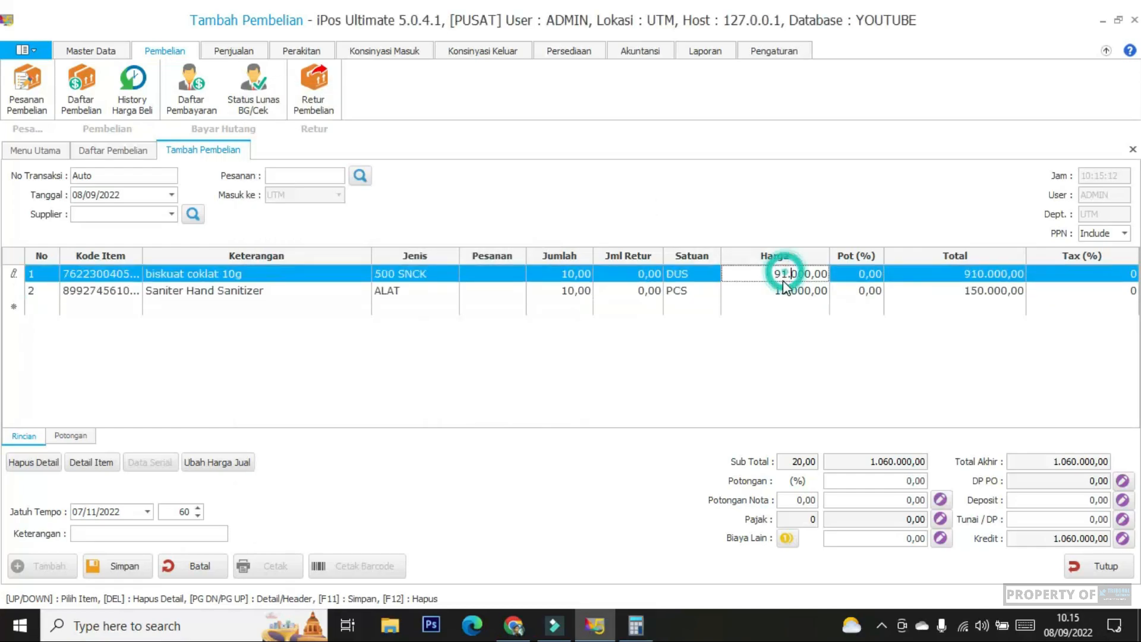
pyautogui.doubleClick(776, 272)
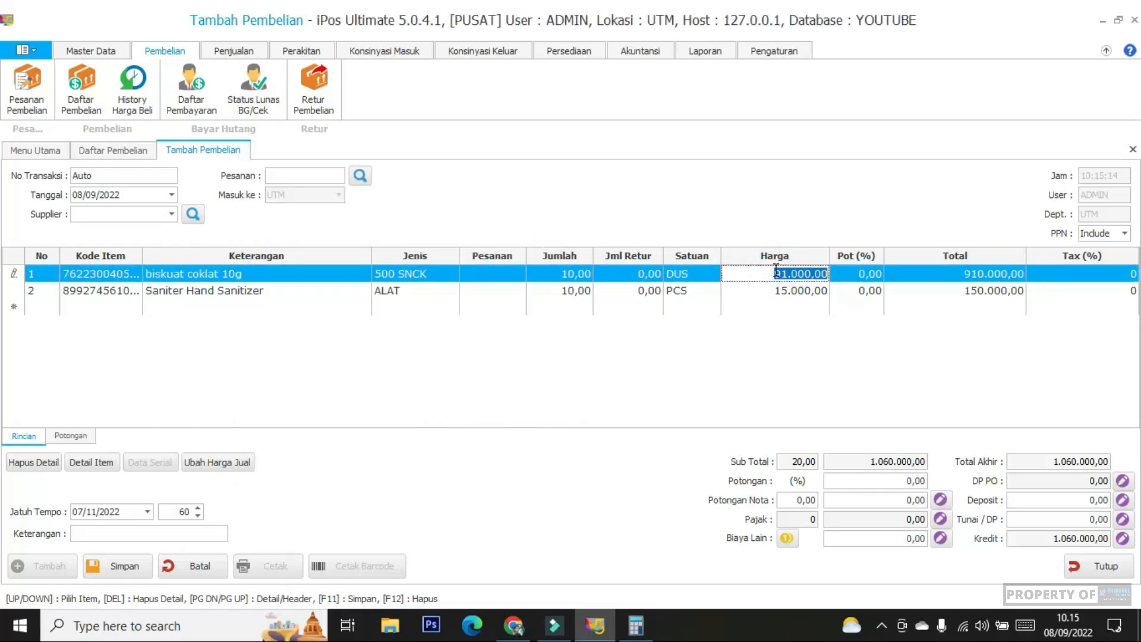
pyautogui.write('90500')
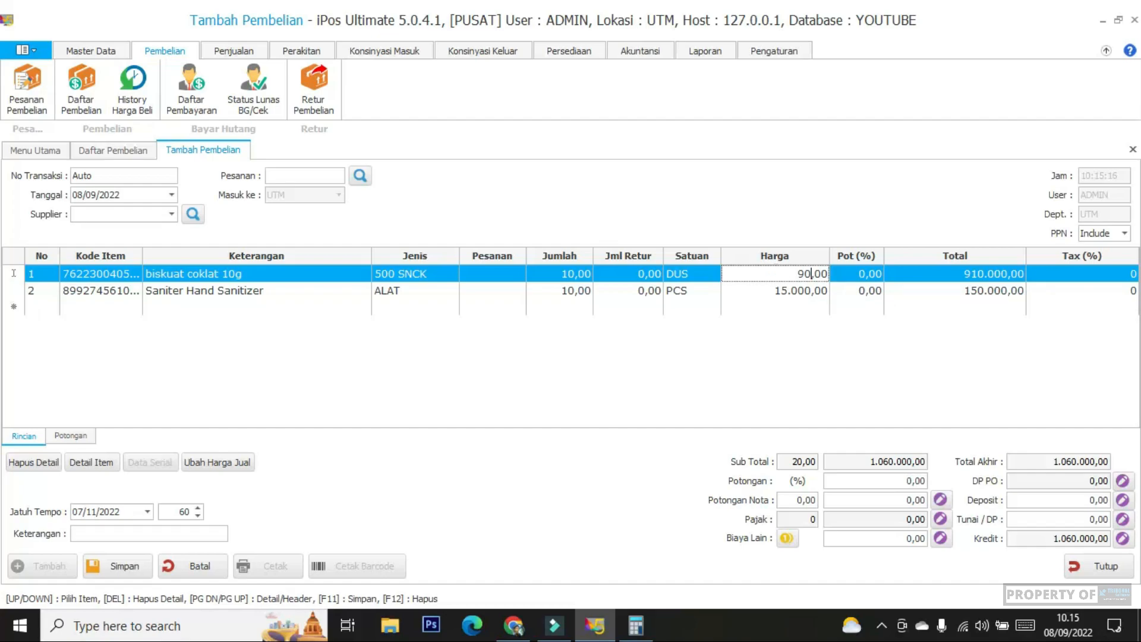
pyautogui.press('Return')
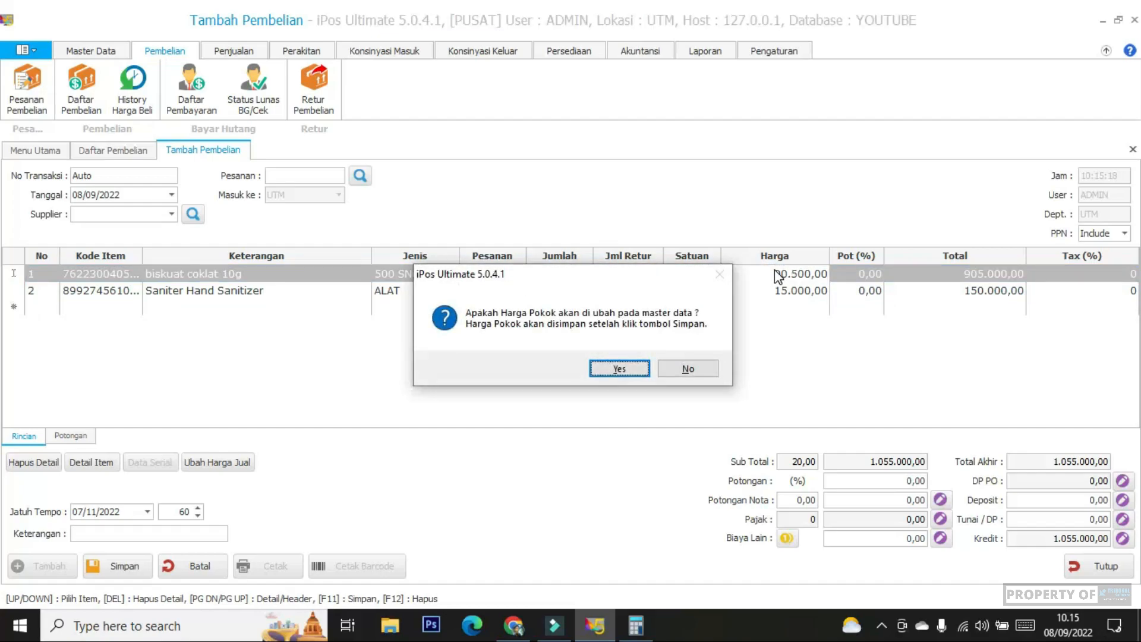
pyautogui.press('Return')
# Step: Set the Saniter Hand Sanitizer line's unit price to 15.500 and enter a cash payment of 1.060.000 for the purchase
pyautogui.doubleClick(780, 291)
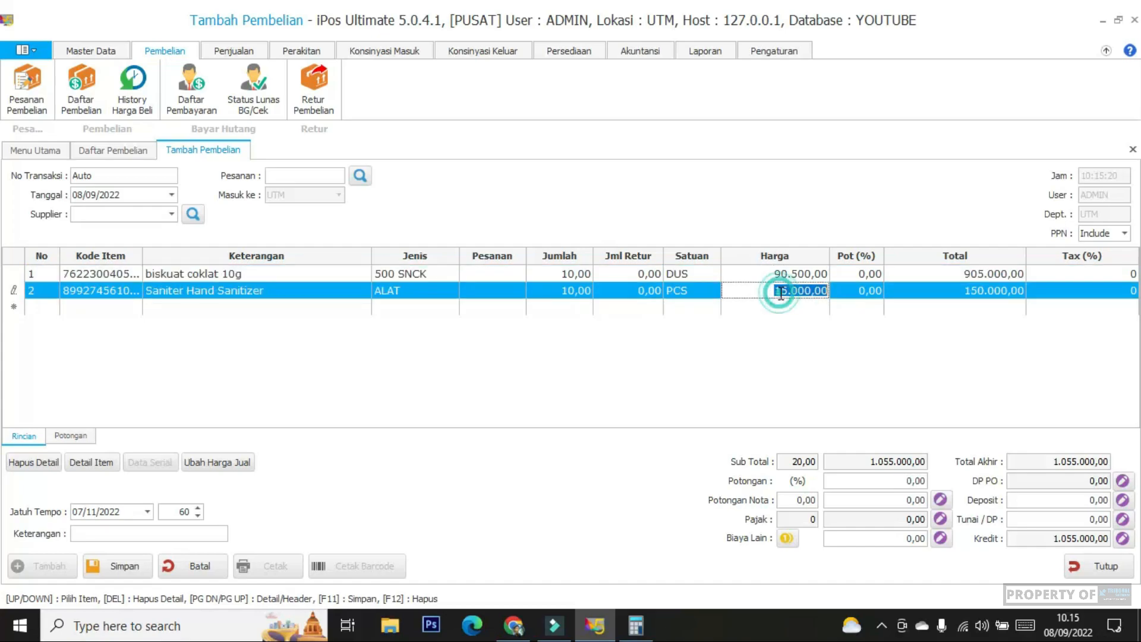
pyautogui.write('15500')
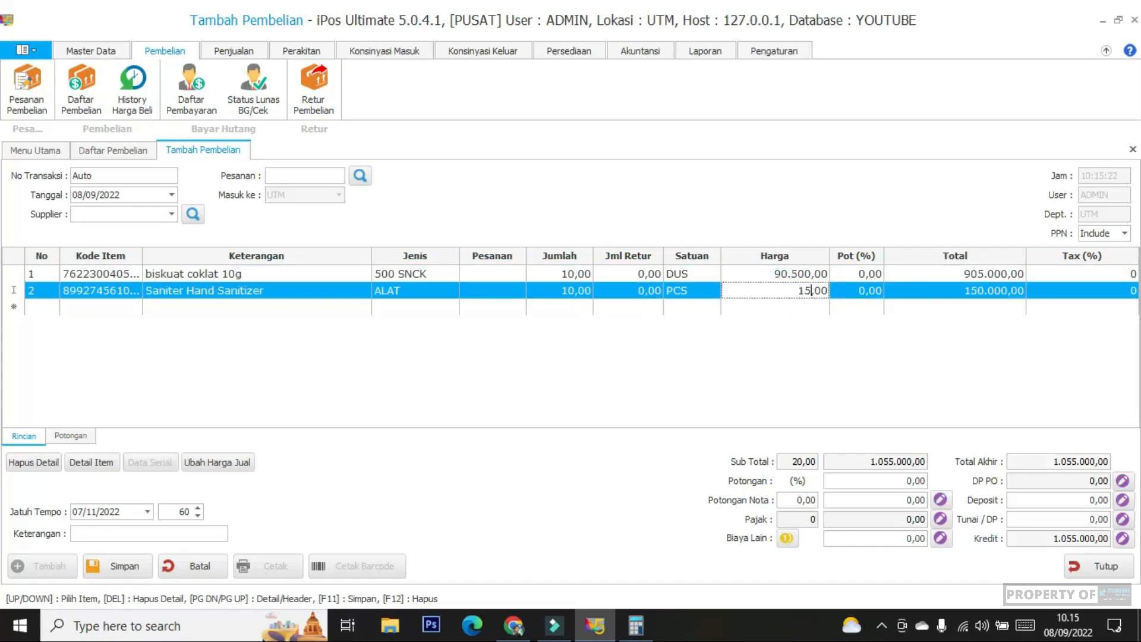
pyautogui.press('Return')
pyautogui.press('Return')
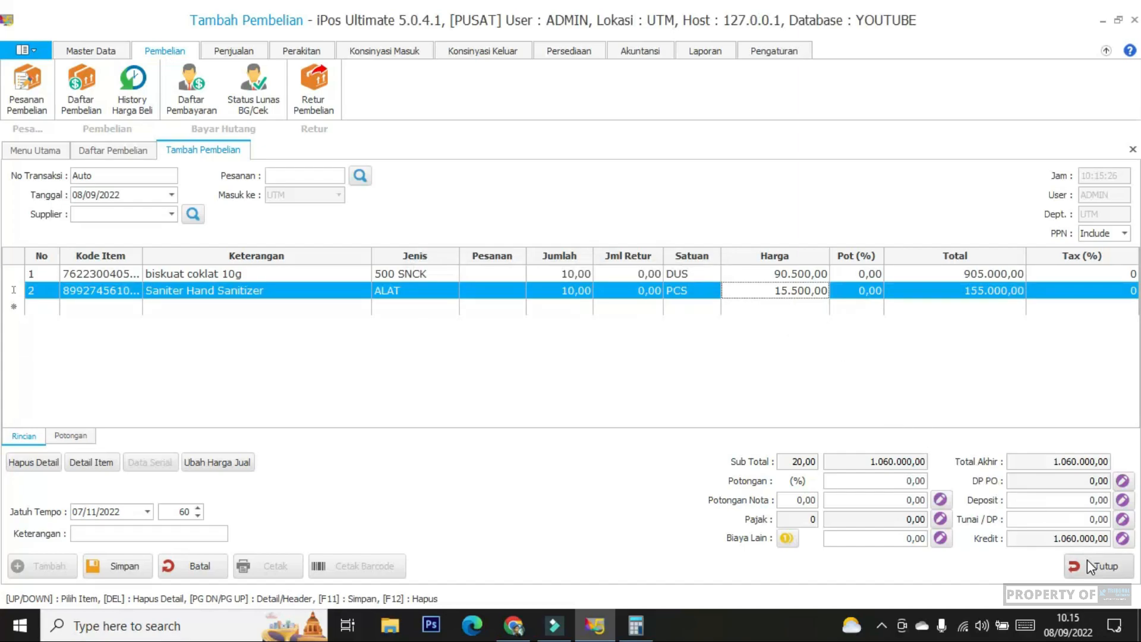
pyautogui.click(1065, 521)
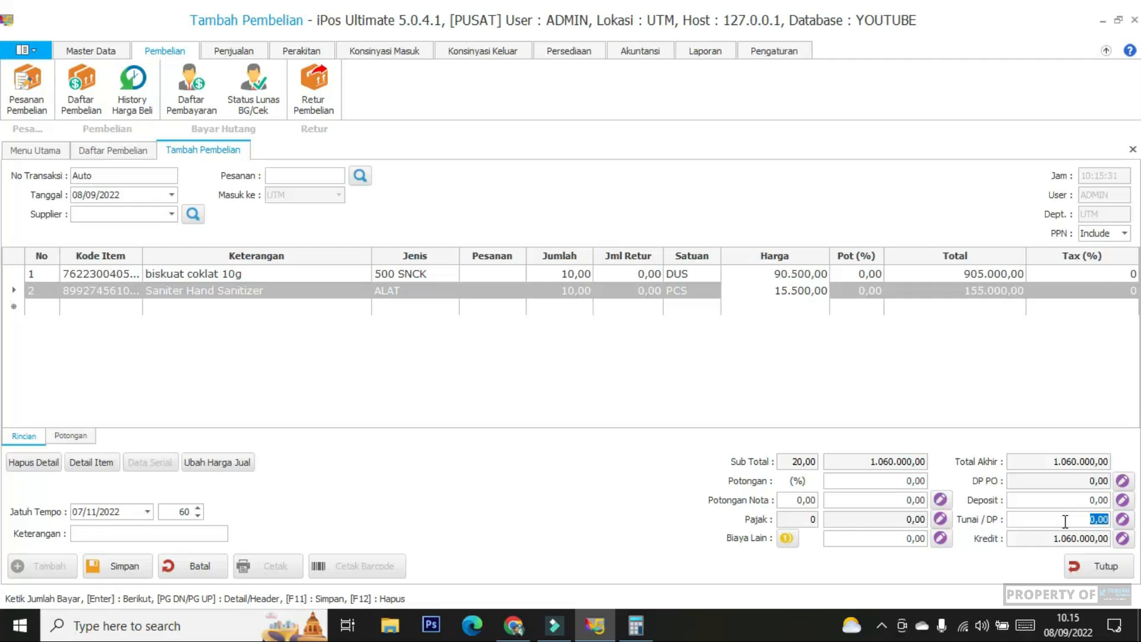
pyautogui.write('1060000')
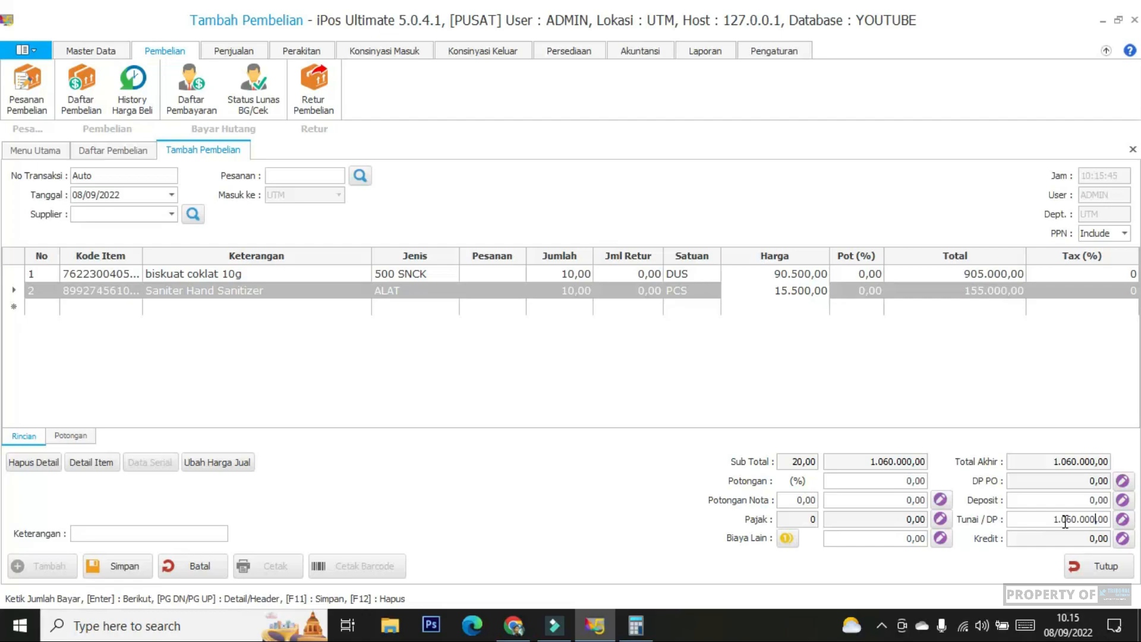
# Step: Set the unit prices to 90.000 for the biskuat coklat 10g line and 15.000 for the Saniter Hand Sanitizer line
pyautogui.click(760, 274)
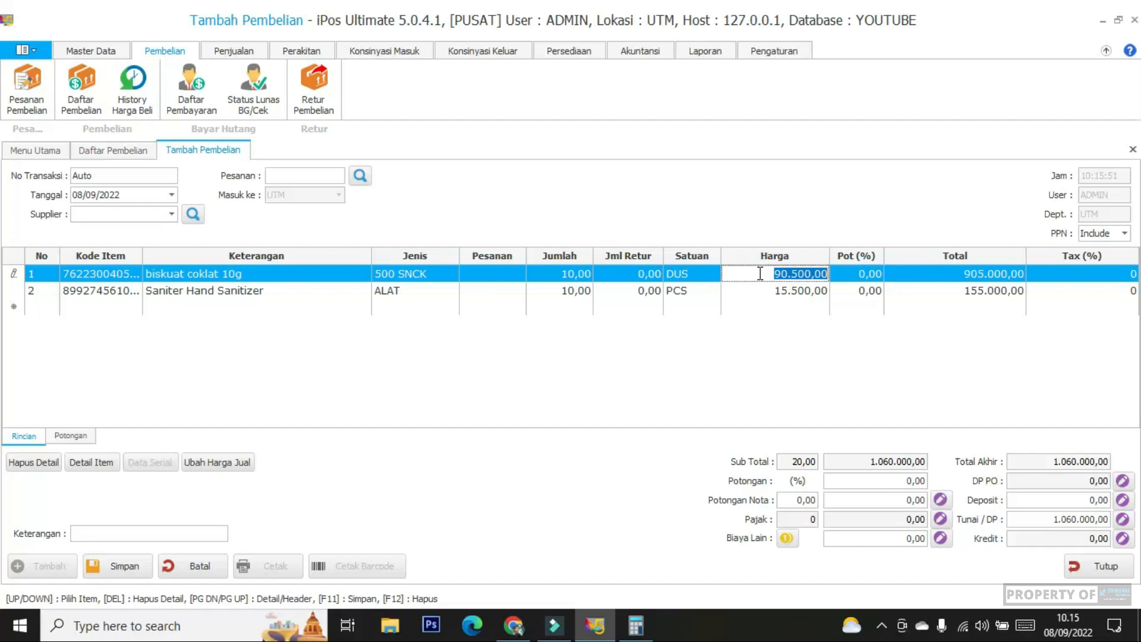
pyautogui.write('90000')
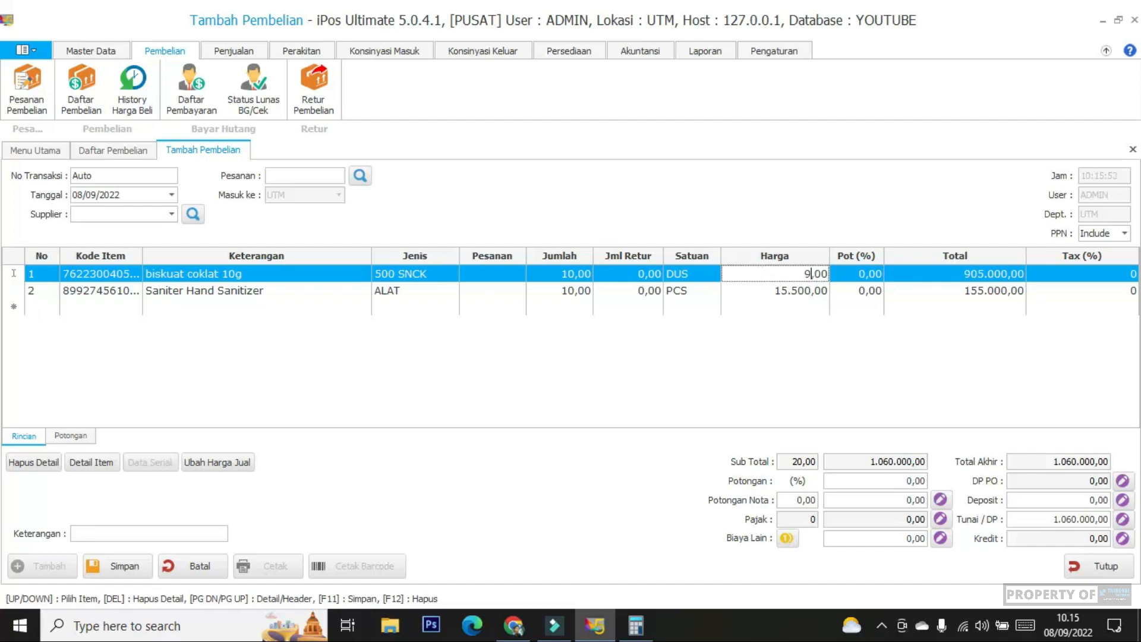
pyautogui.press('Return')
pyautogui.click(761, 291)
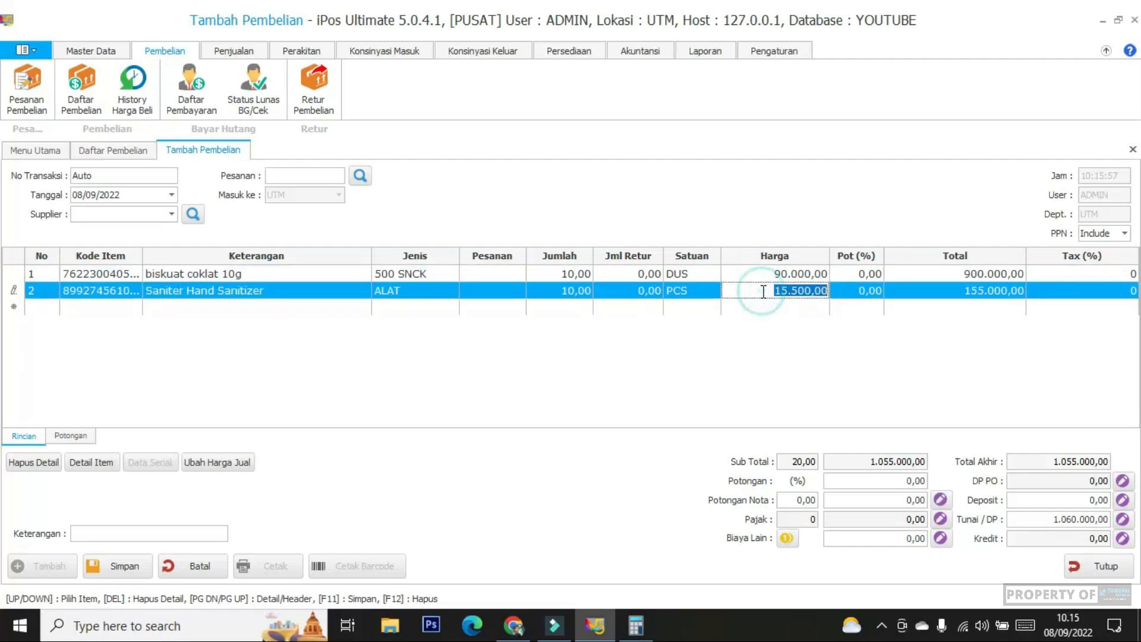
pyautogui.write('15000')
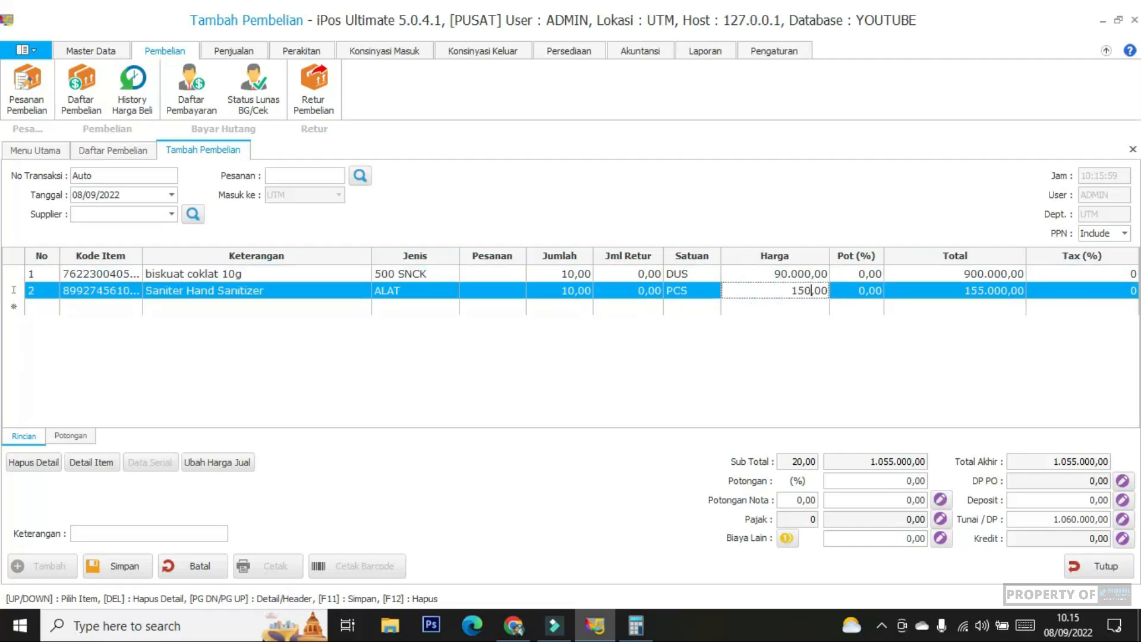
pyautogui.press('Return')
pyautogui.press('Return')
# Step: Enter 10.000 as the purchase's other costs (Biaya Lain)
pyautogui.click(889, 537)
pyautogui.doubleClick(889, 535)
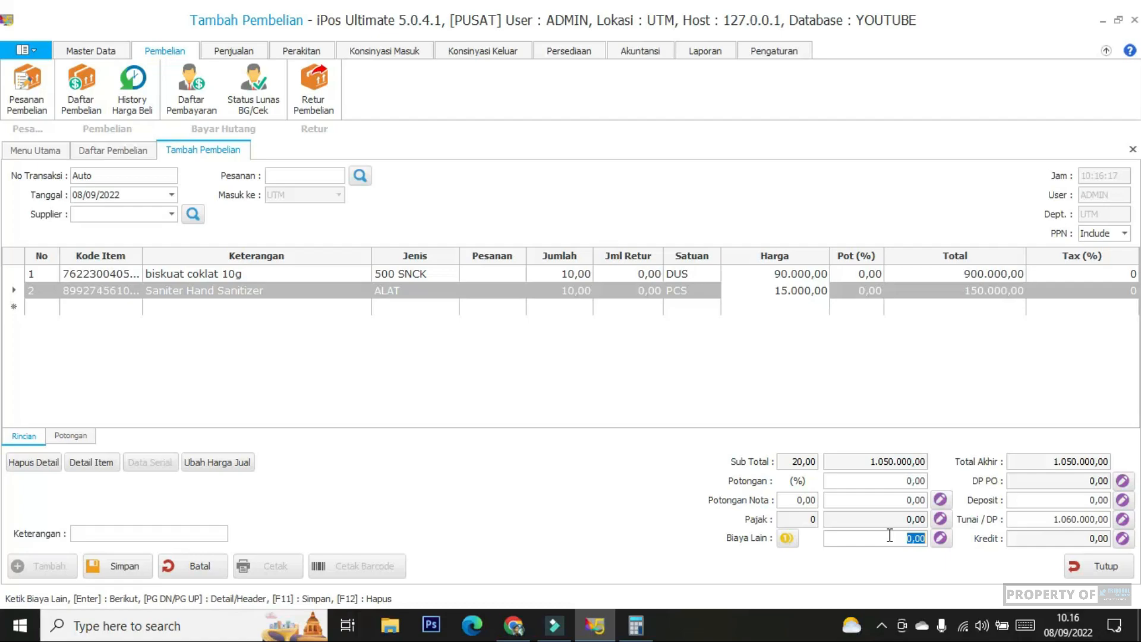
pyautogui.write('10000')
pyautogui.press('Return')
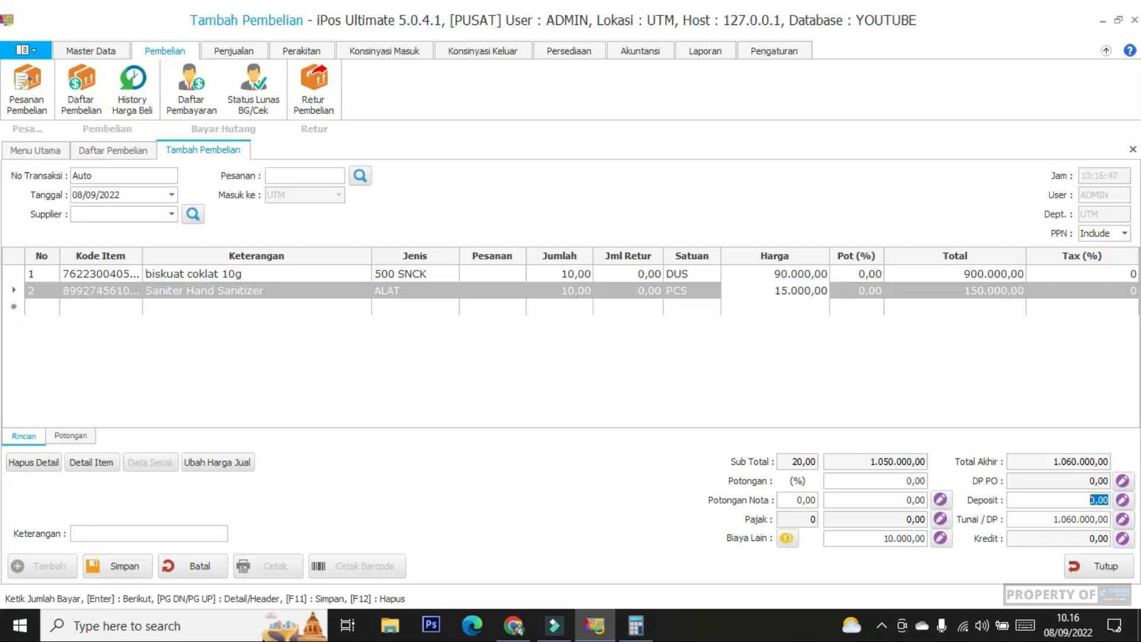
# Step: Change the purchase's other costs (Biaya Lain) to 11.000
pyautogui.click(894, 538)
pyautogui.click(893, 539)
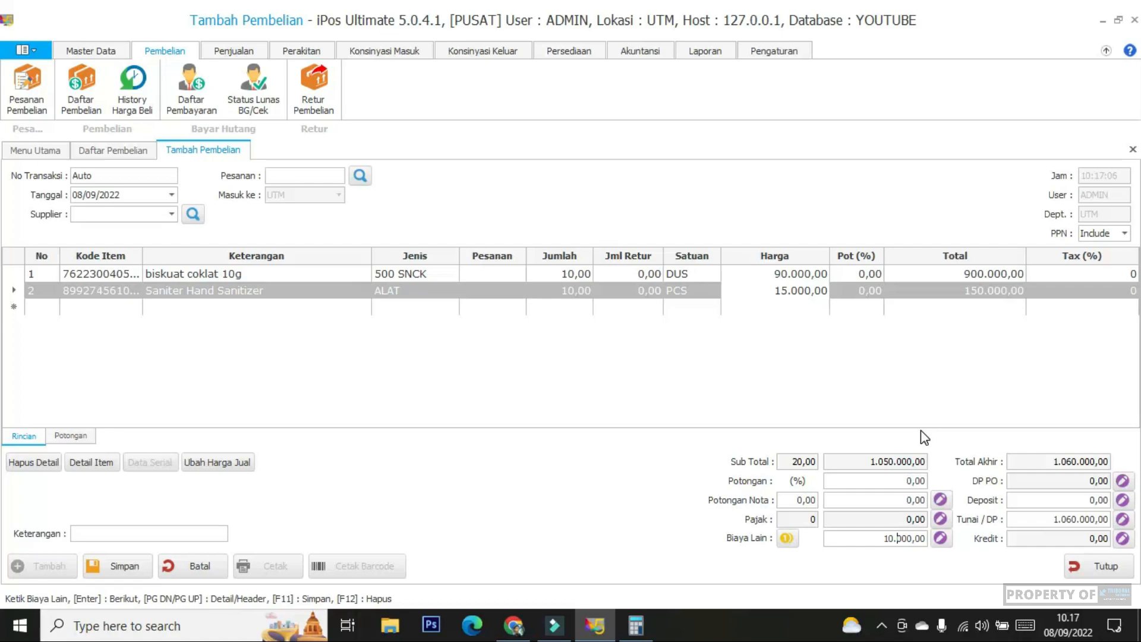
pyautogui.write('1')
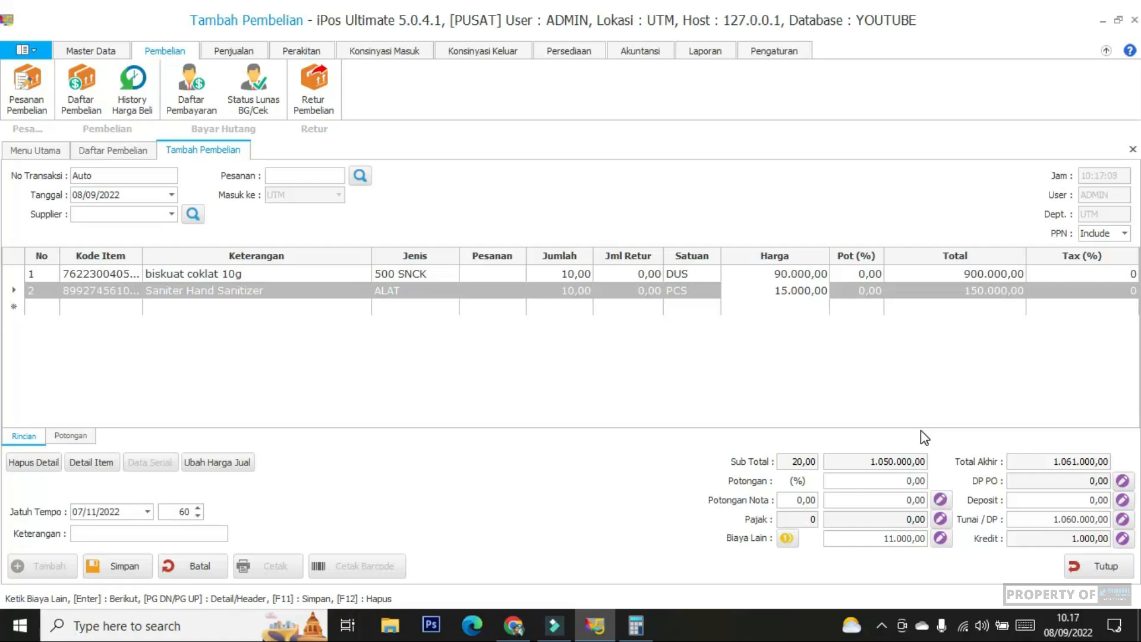
pyautogui.press('Return')
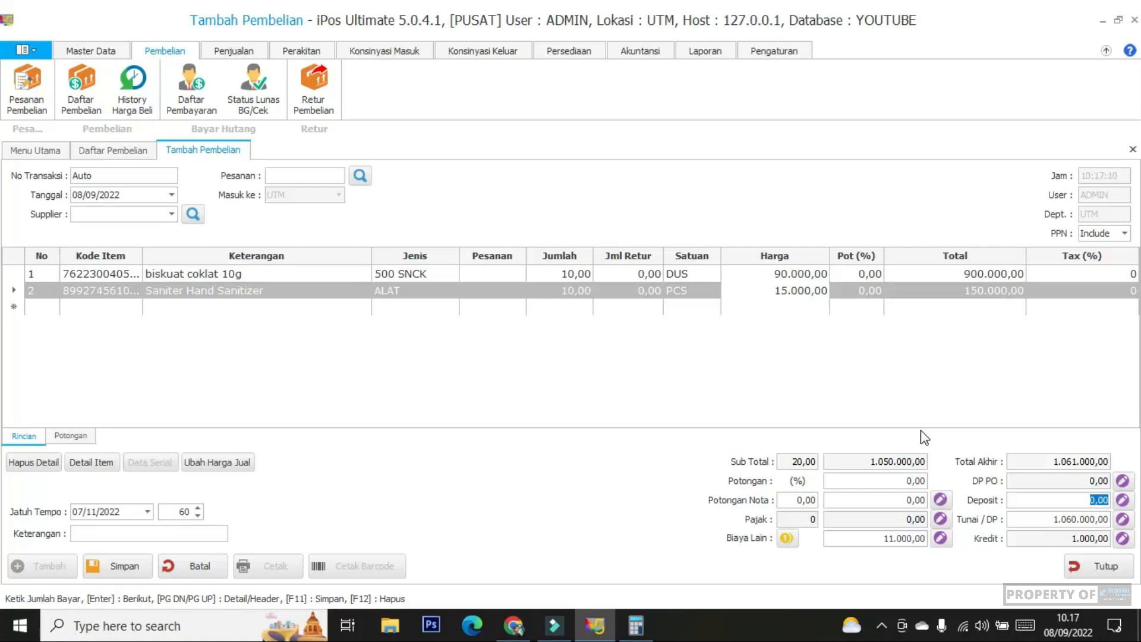
# Step: Set the cash payment (Tunai / DP) to 1.061.000 and assign it to the BANK BCA account
pyautogui.click(1040, 518)
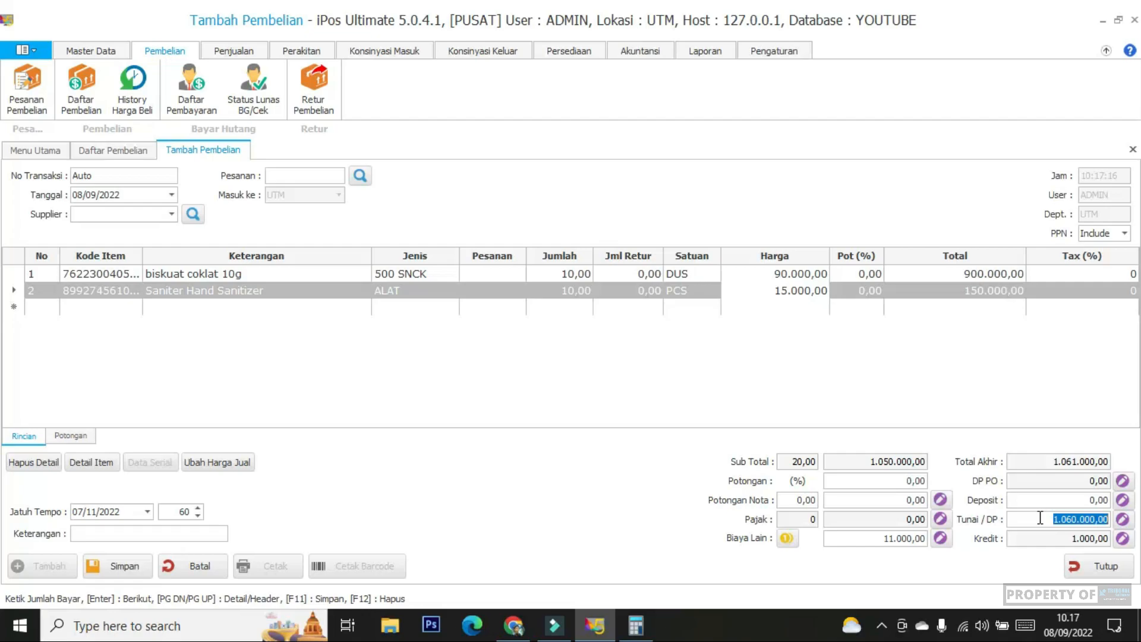
pyautogui.write('1.061.00')
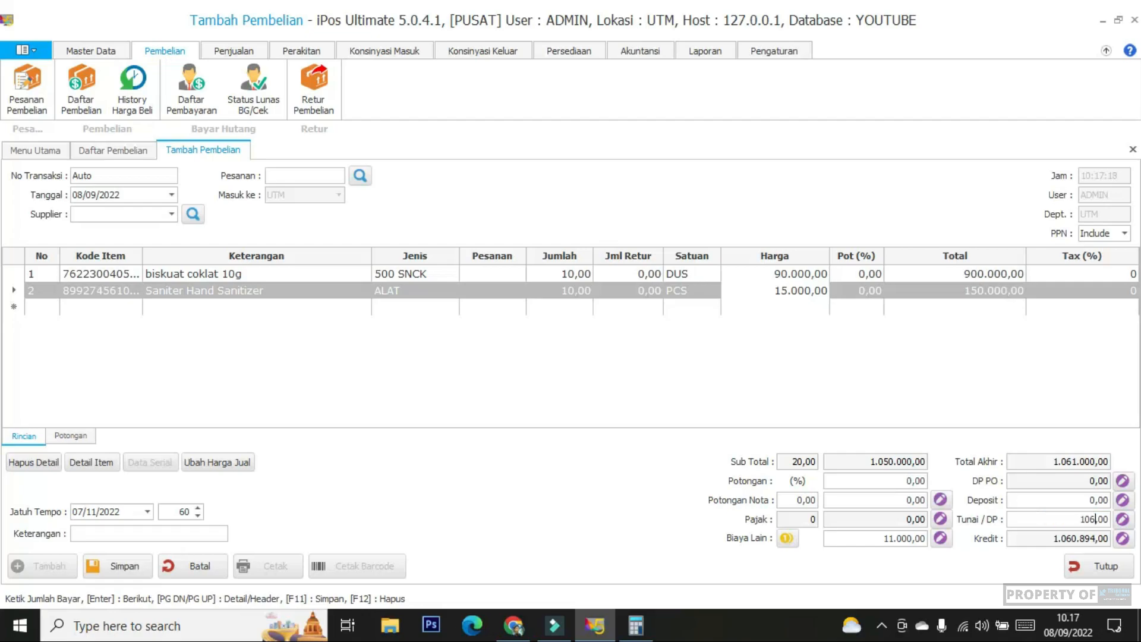
pyautogui.write('0')
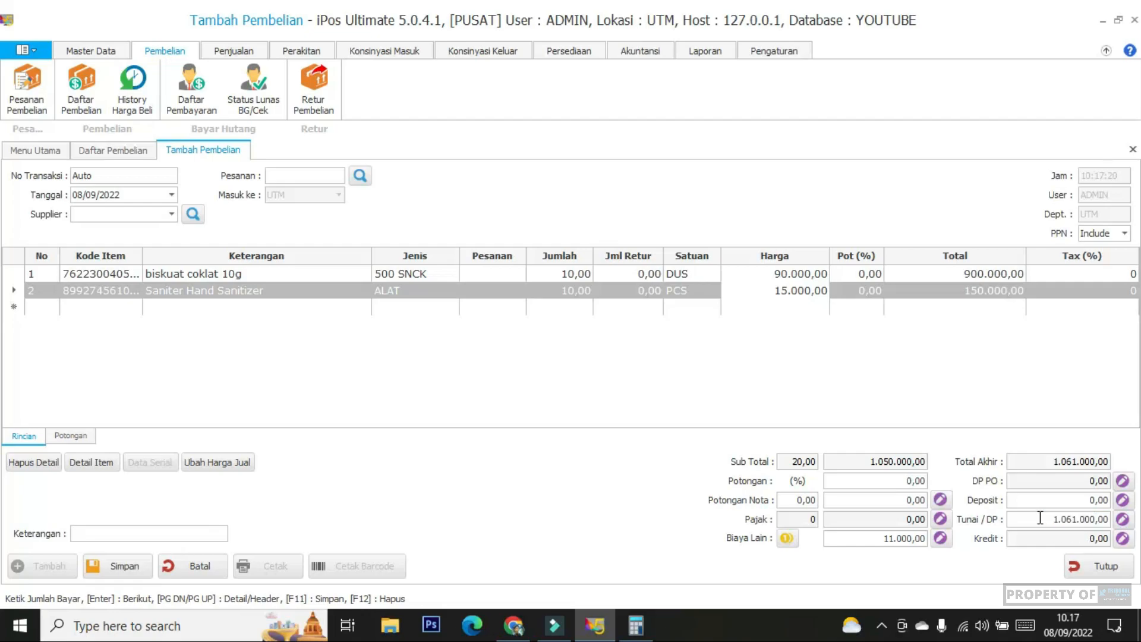
pyautogui.click(1122, 518)
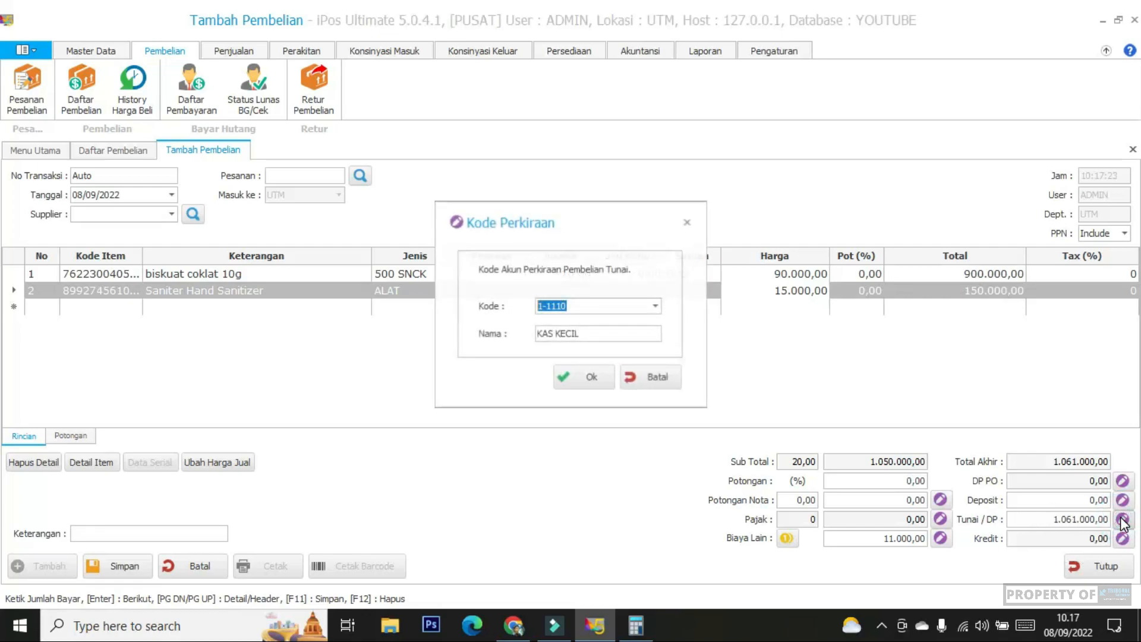
pyautogui.click(655, 305)
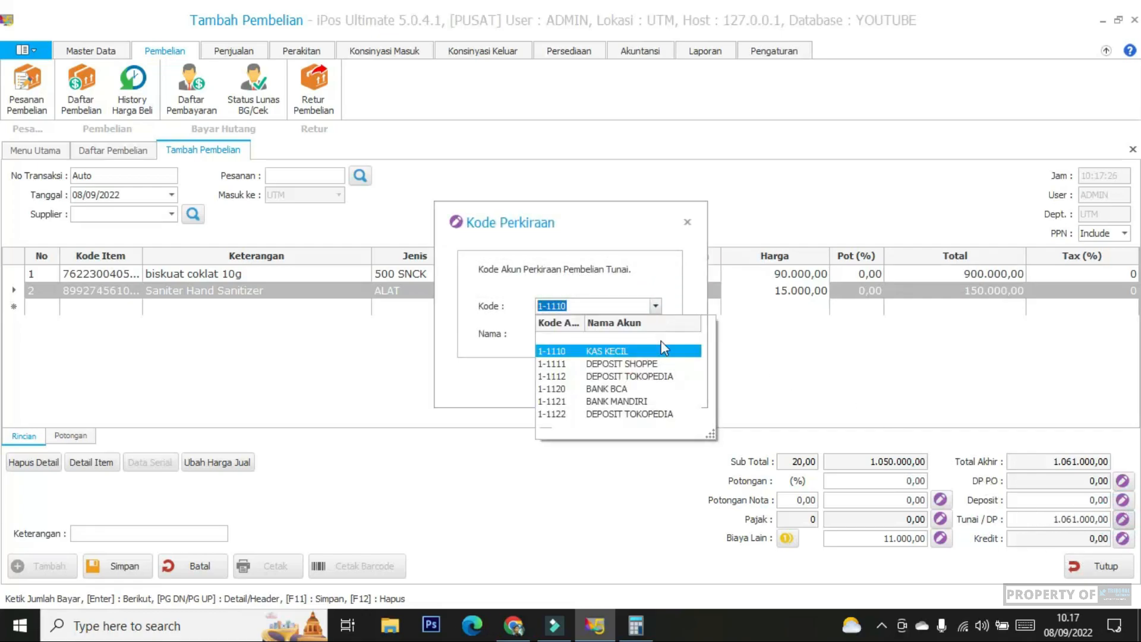
pyautogui.click(665, 392)
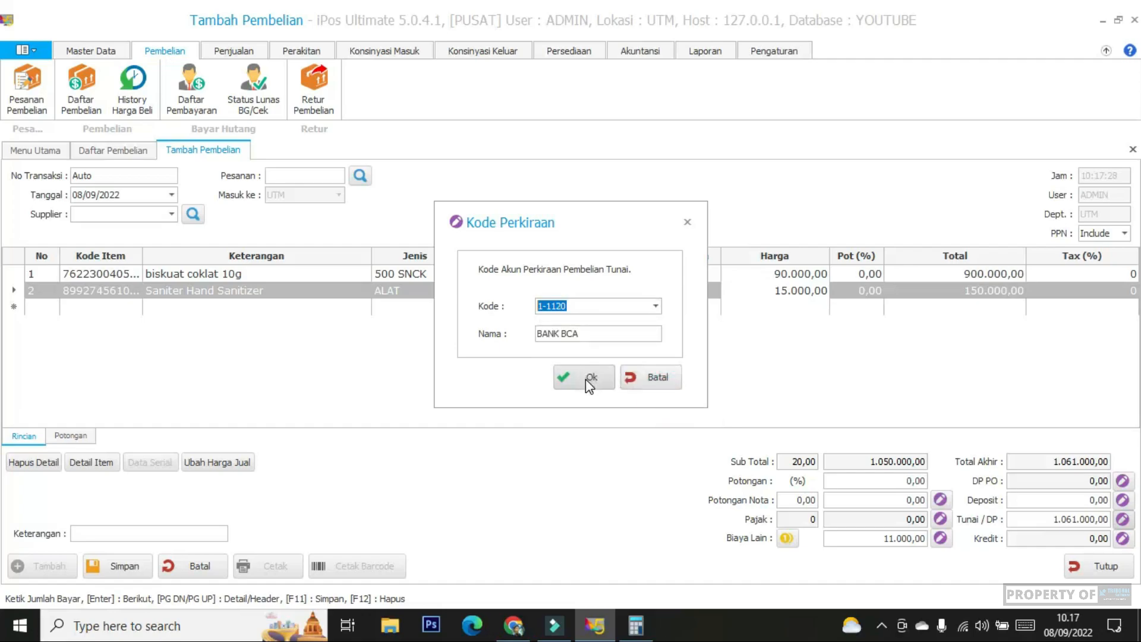
pyautogui.click(586, 379)
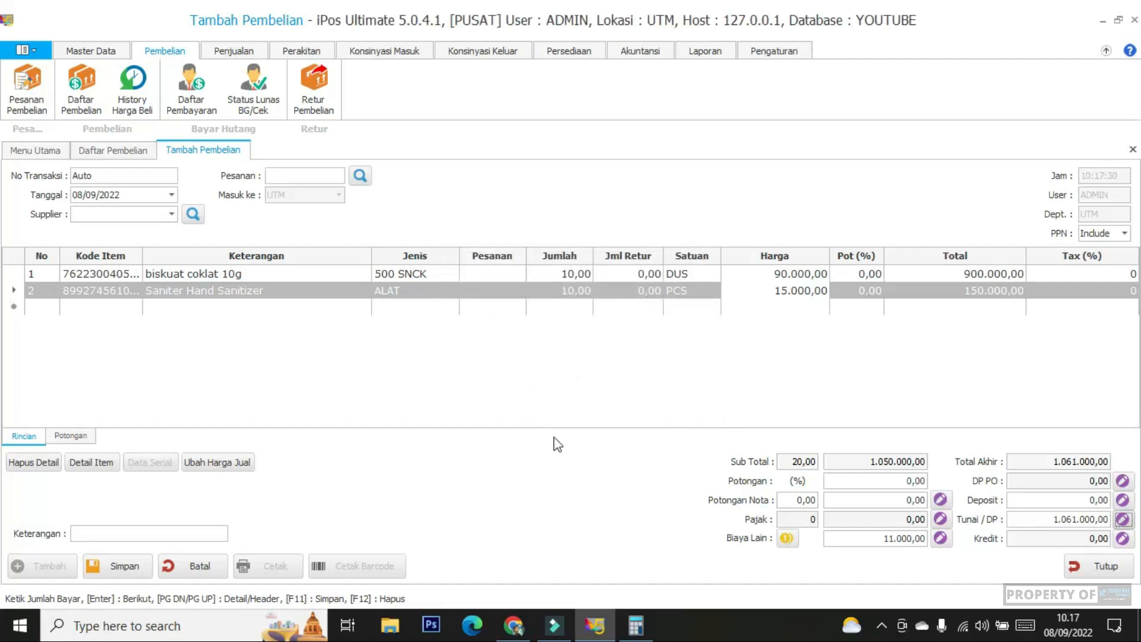
# Step: Create a new supplier named Shopee from the supplier list and select it as the purchase's supplier
pyautogui.click(129, 537)
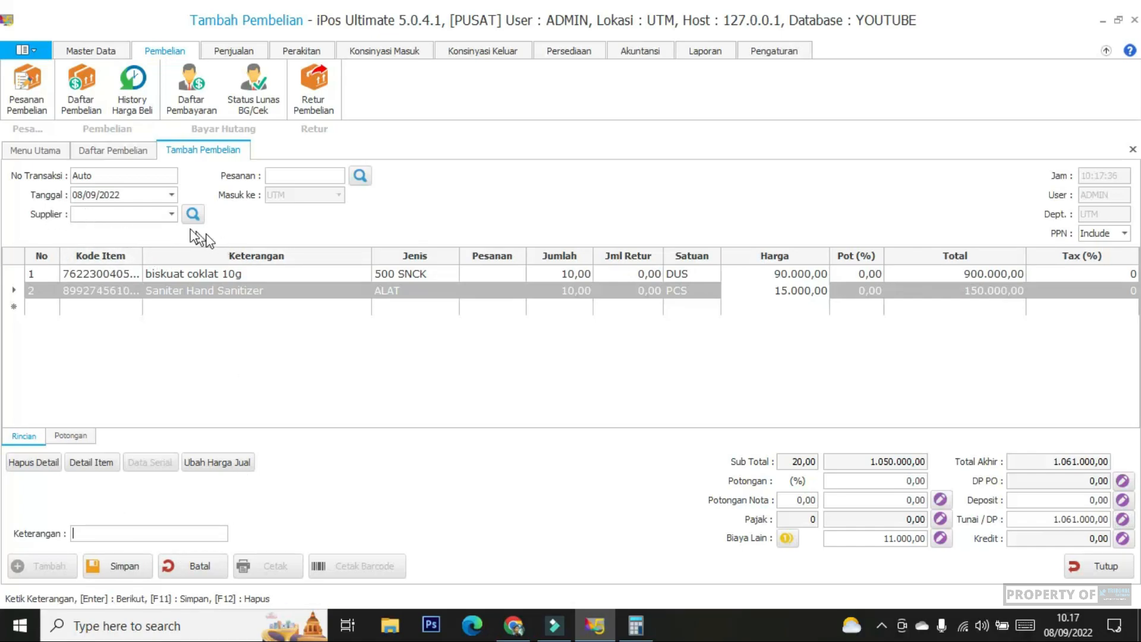
pyautogui.click(171, 215)
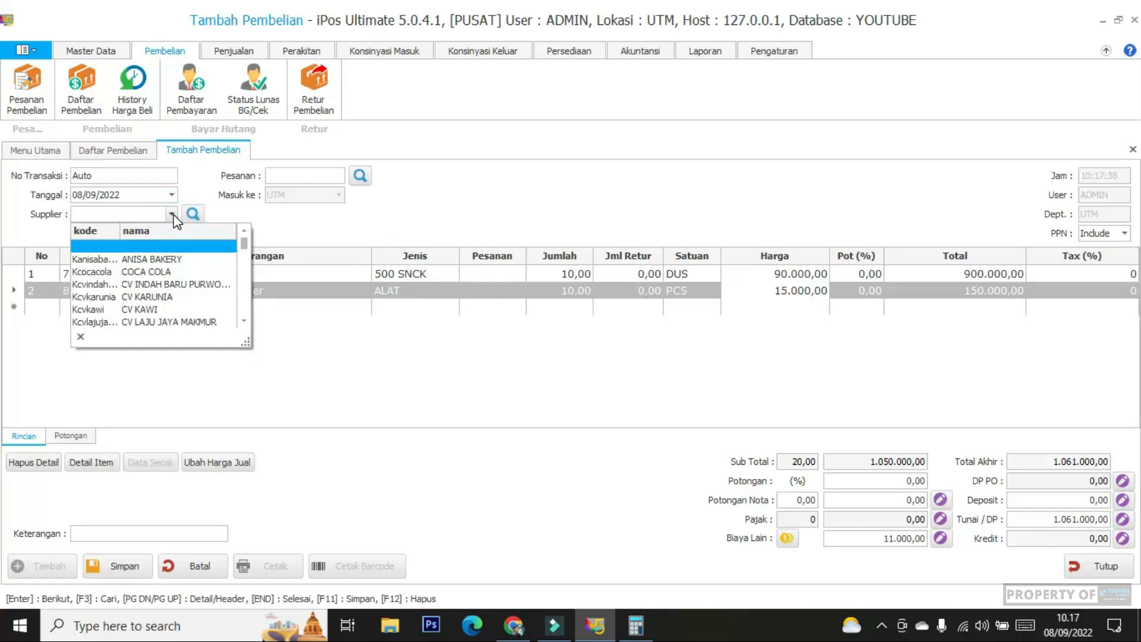
pyautogui.click(173, 215)
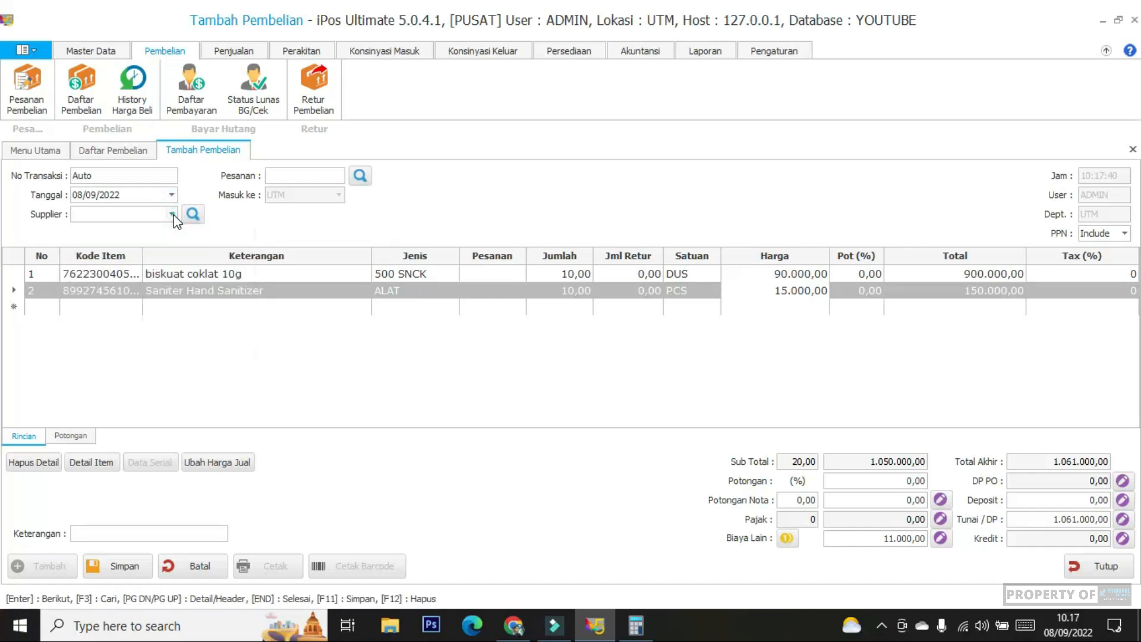
pyautogui.click(193, 213)
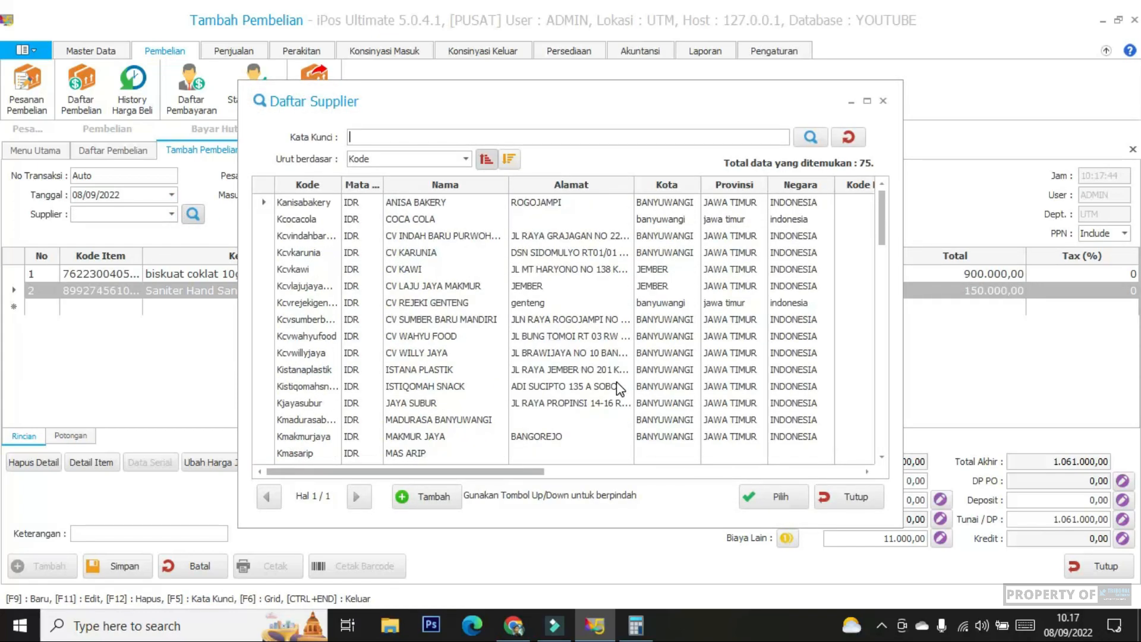
pyautogui.click(432, 497)
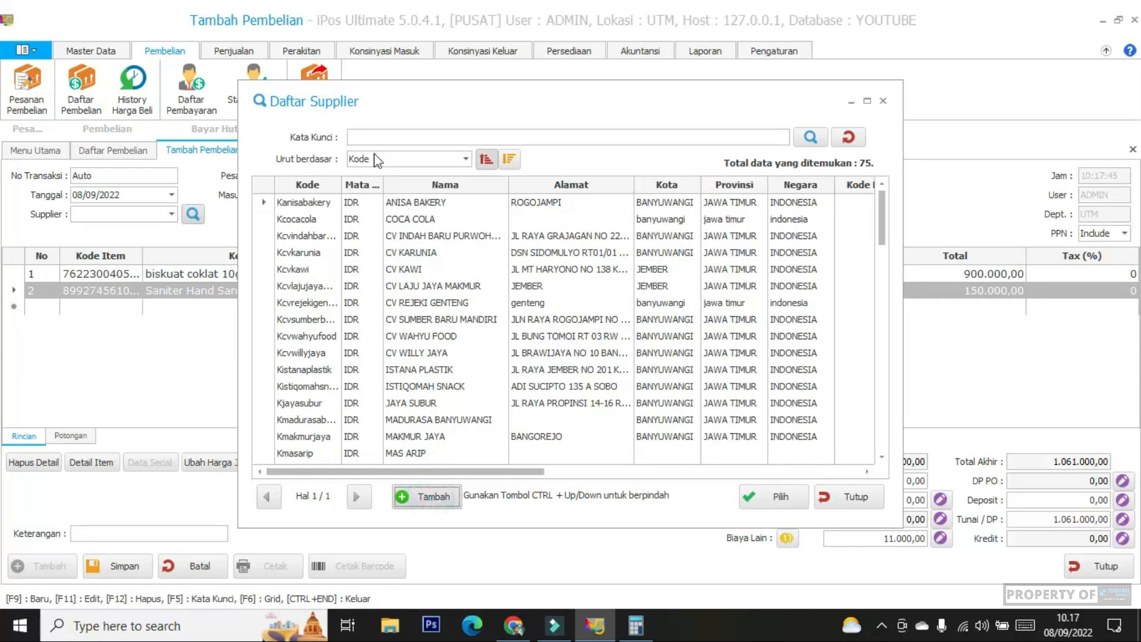
pyautogui.click(351, 179)
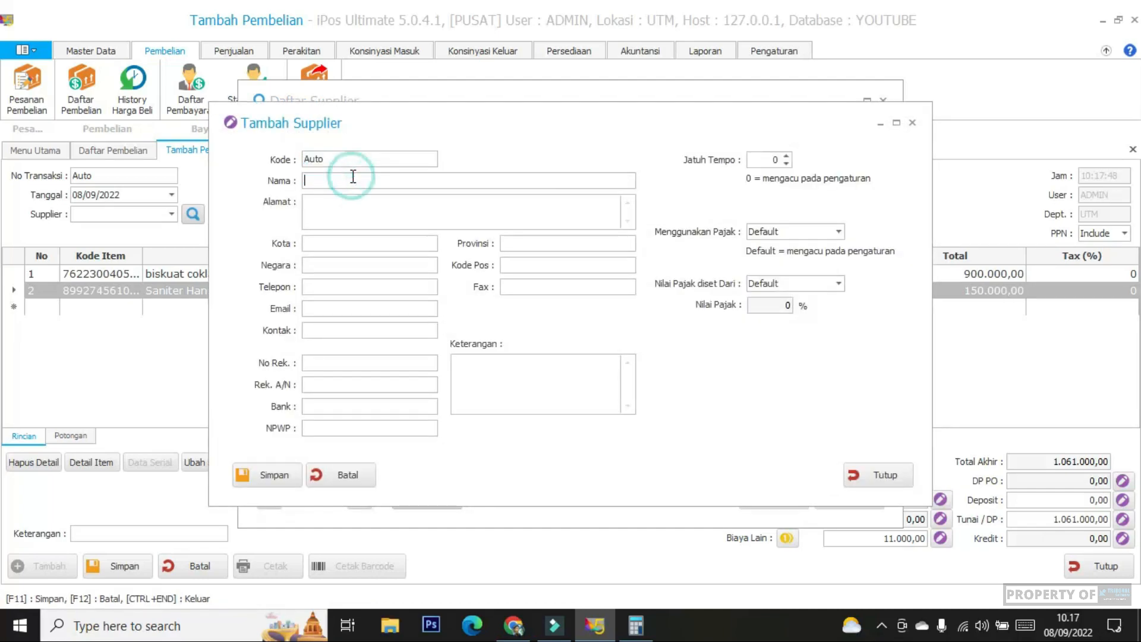
pyautogui.write('Shopee')
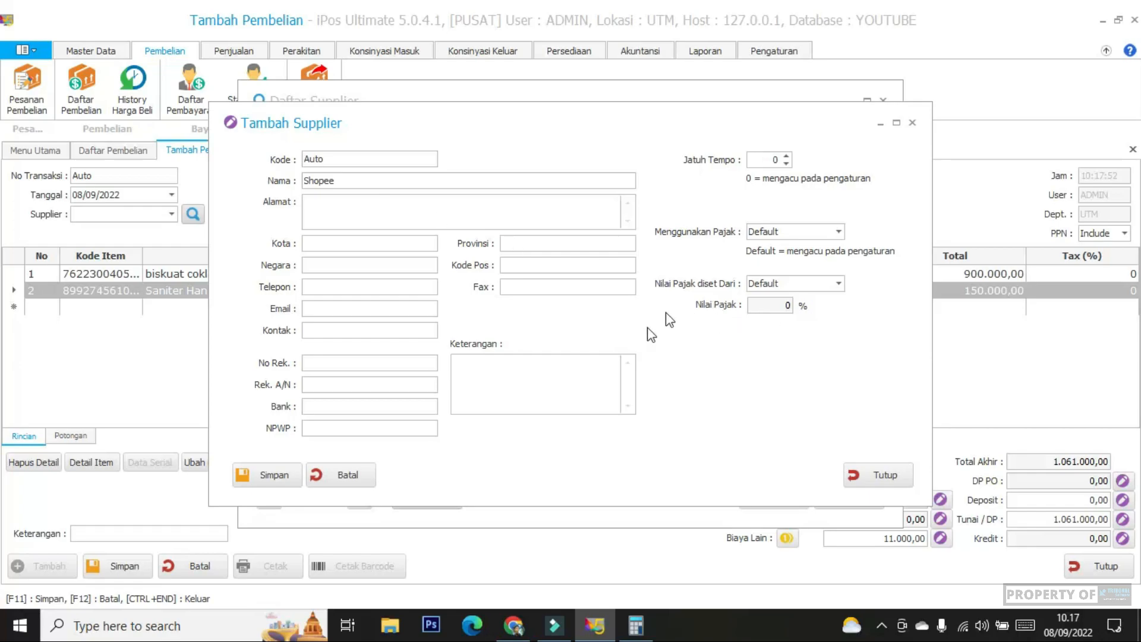
pyautogui.click(285, 473)
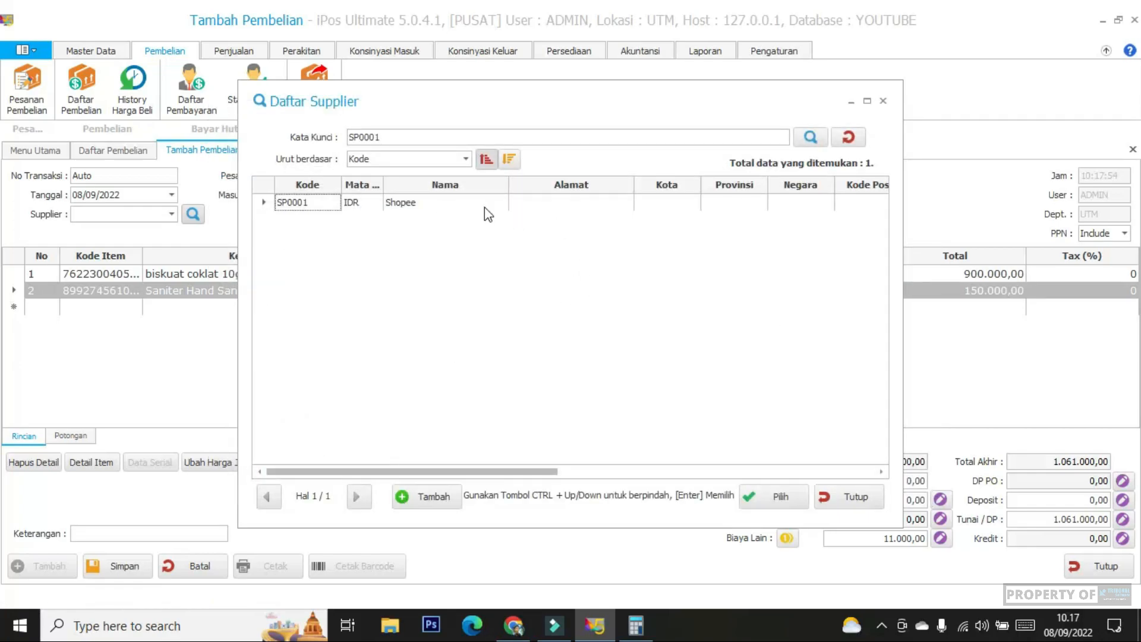
pyautogui.click(456, 207)
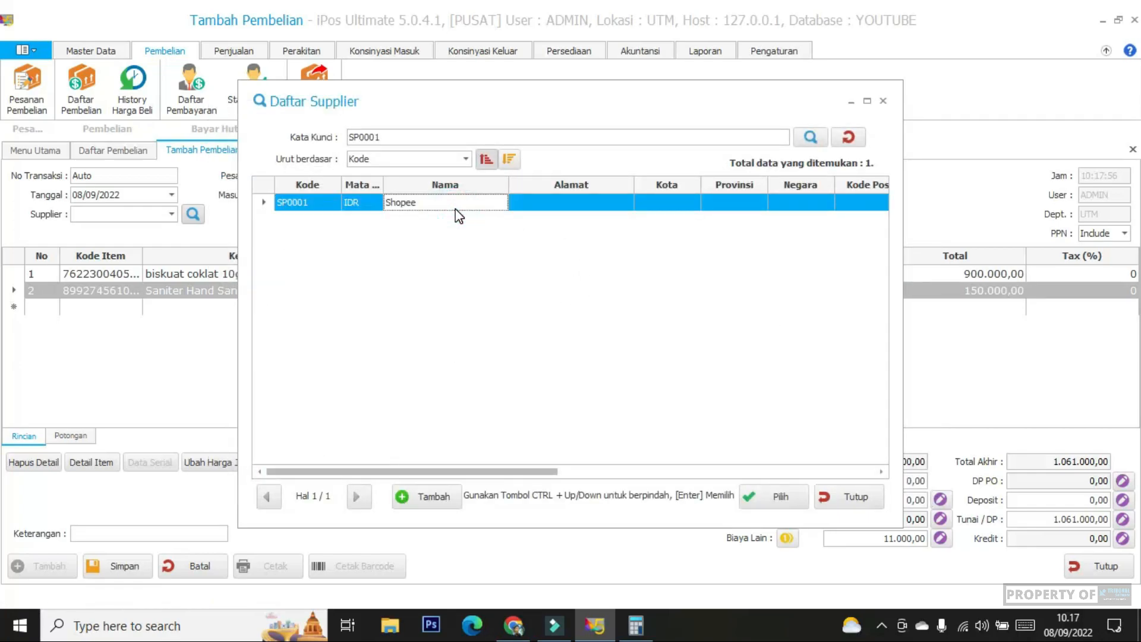
pyautogui.click(750, 497)
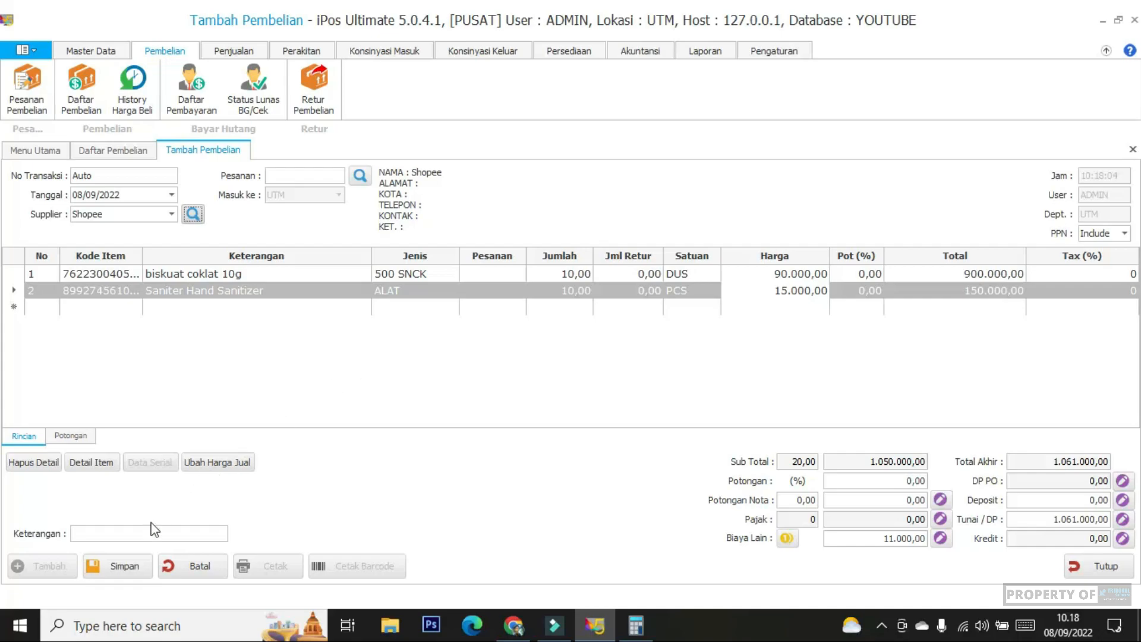
# Step: Save the purchase transaction and close its form to return to the purchase list
pyautogui.click(131, 530)
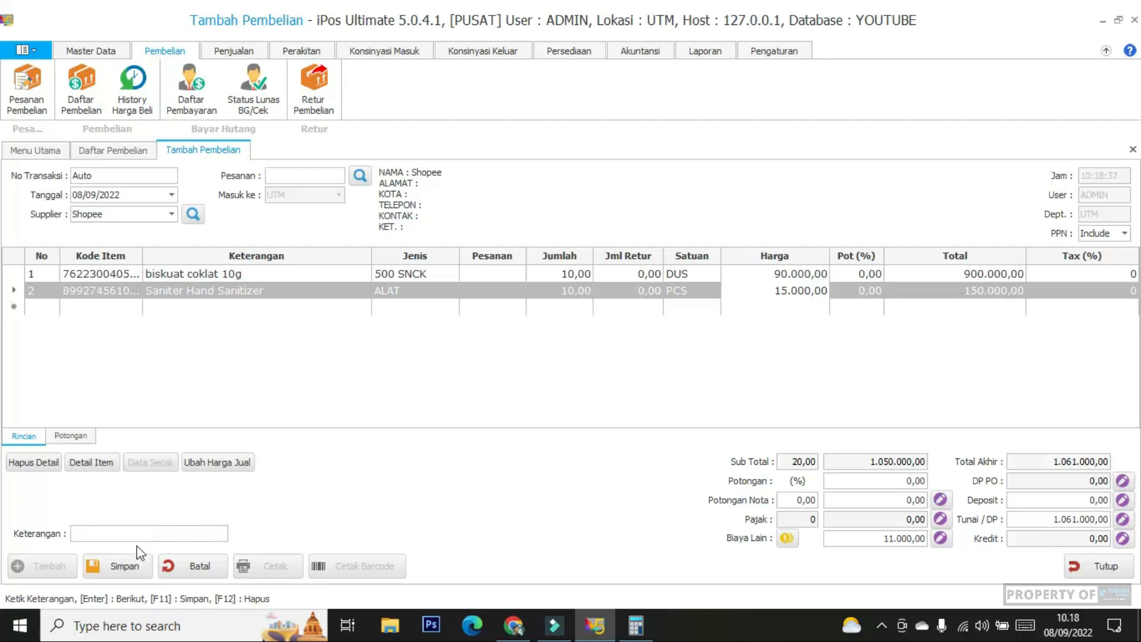
pyautogui.click(123, 566)
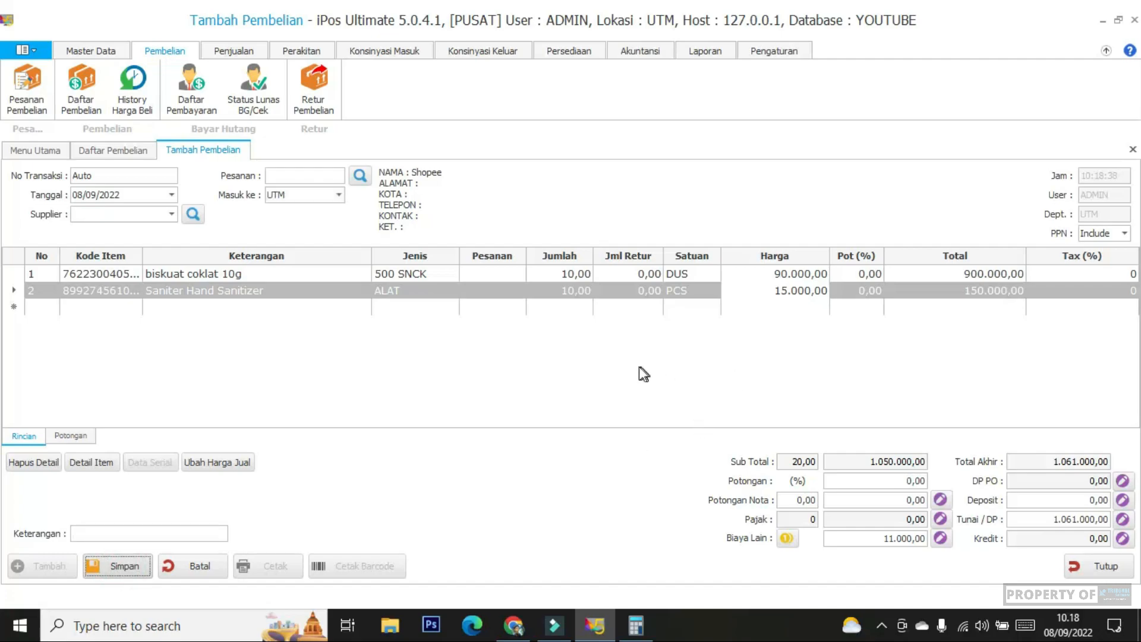
pyautogui.click(660, 369)
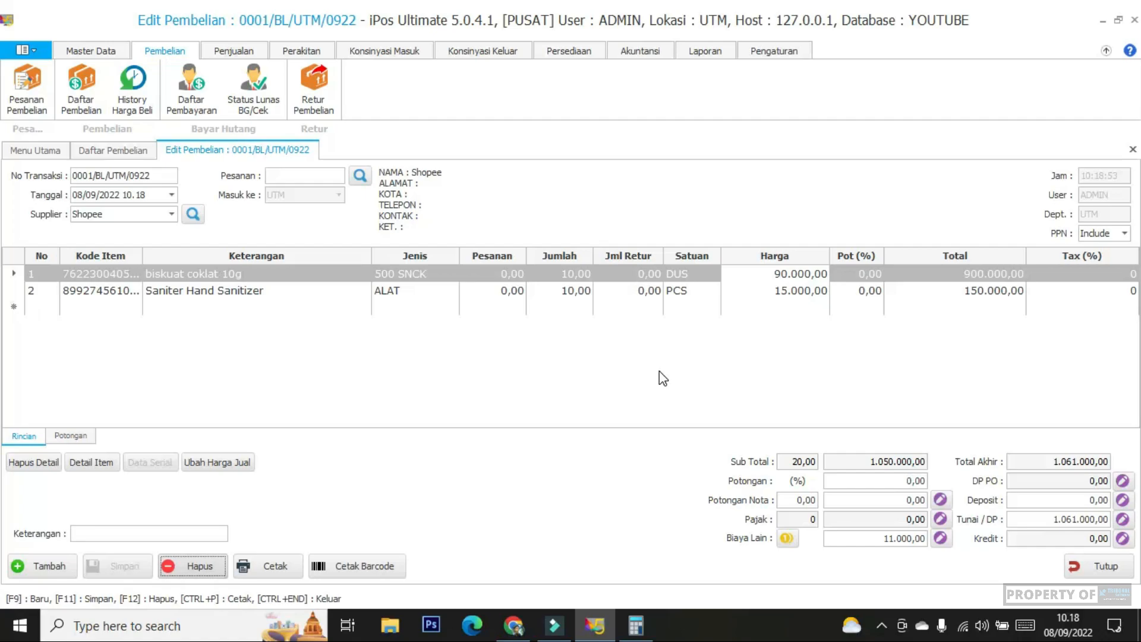
pyautogui.click(1103, 565)
pyautogui.click(1104, 566)
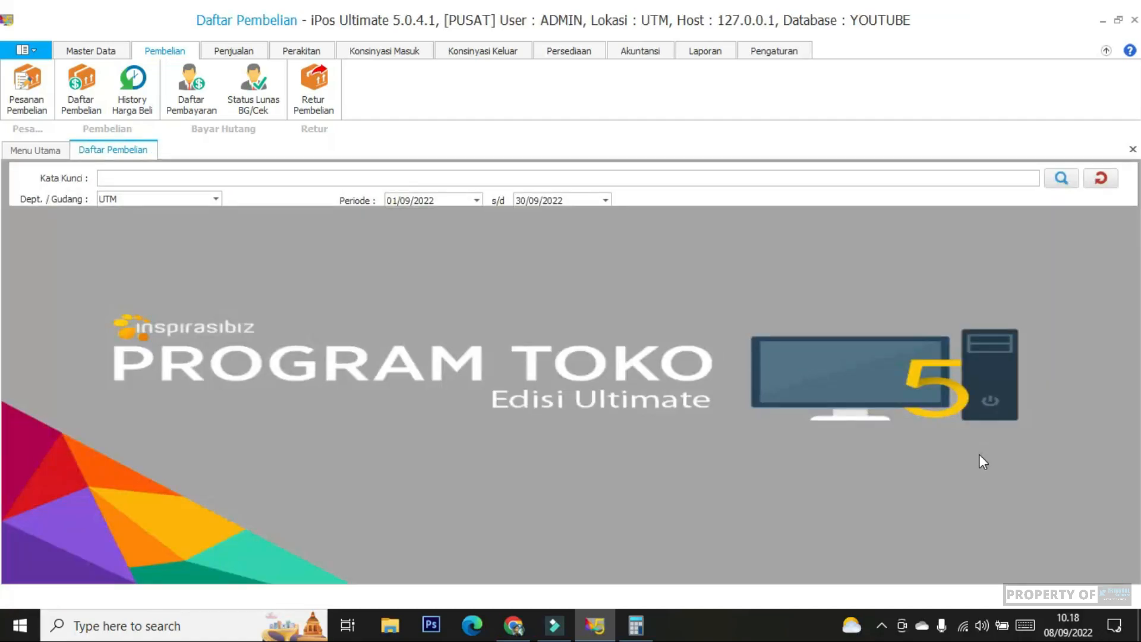